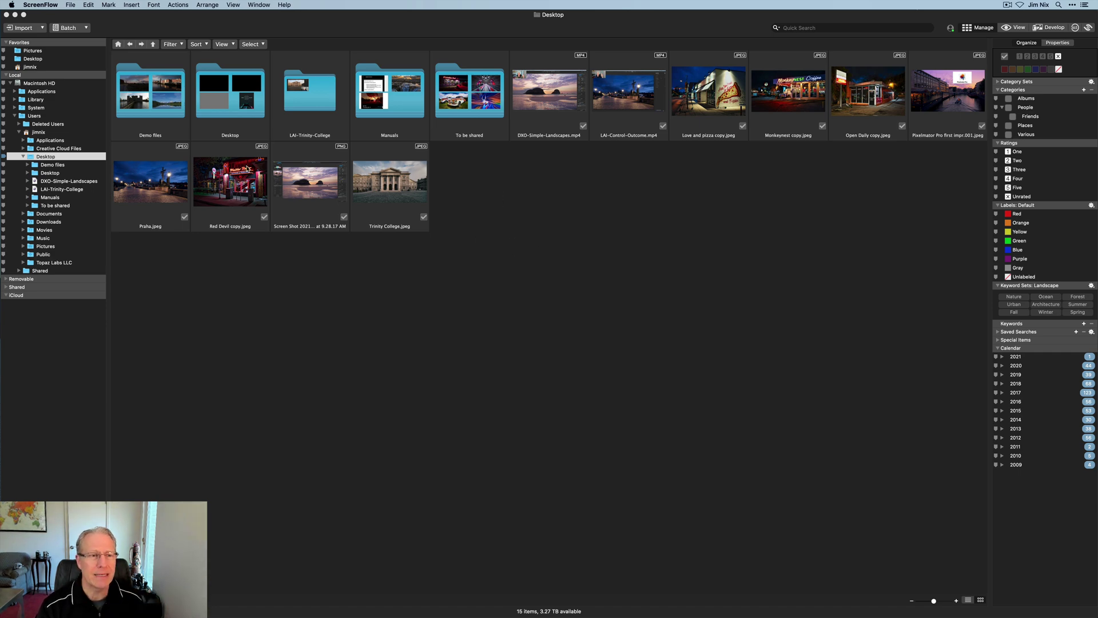
- Open DSC_7272 copy.NEF from the Demo files folder for developing
double_click(147, 105)
scroll(259, 326, "down", 10)
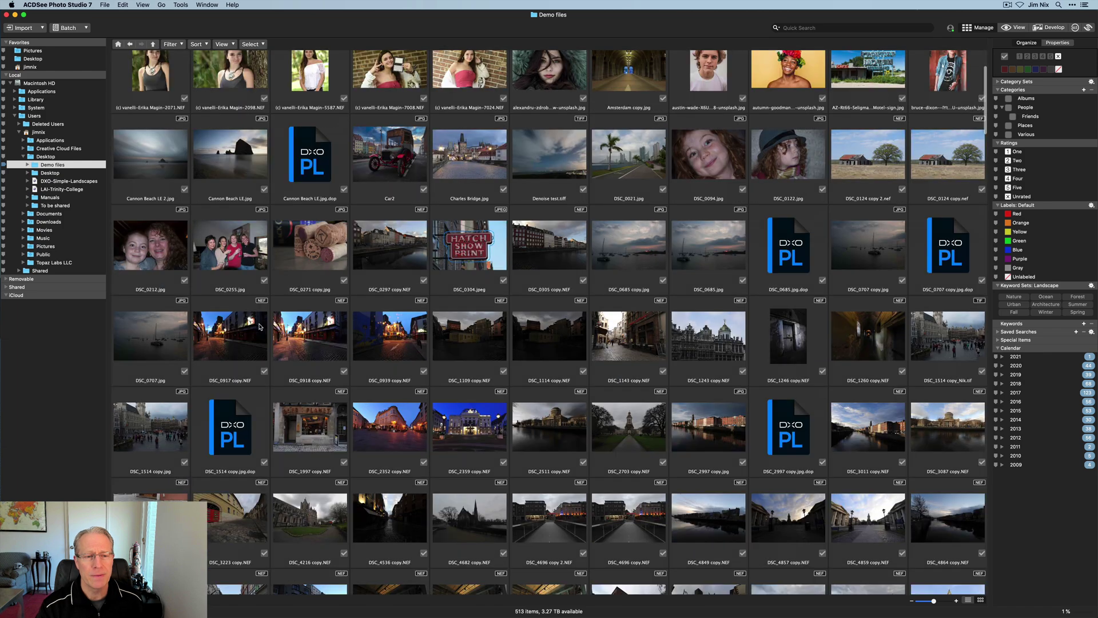
scroll(259, 326, "down", 5)
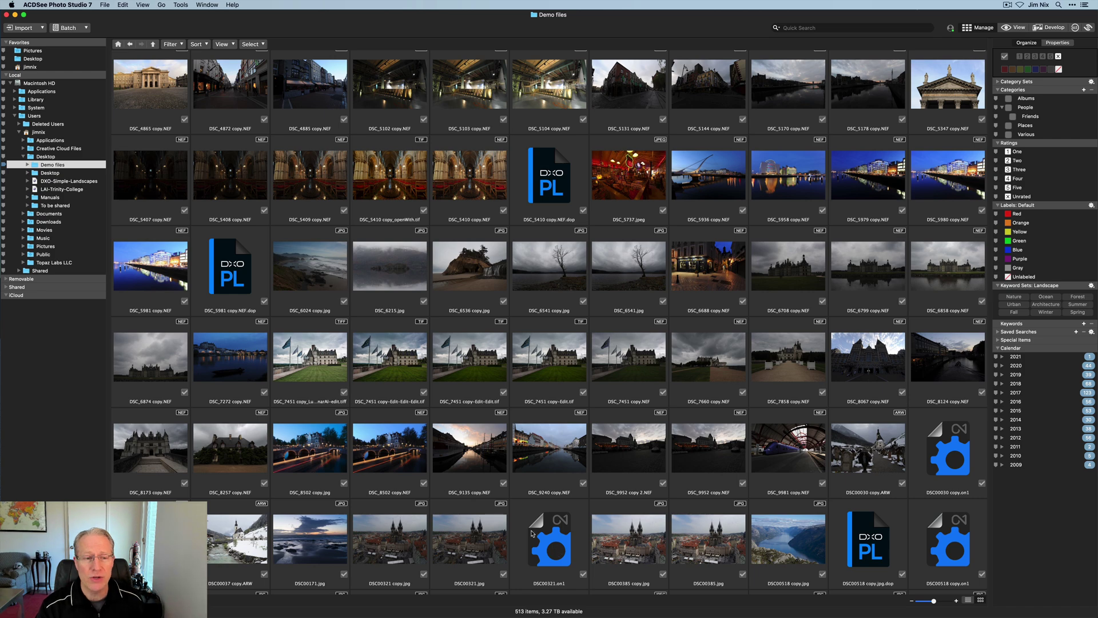
left_click(225, 363)
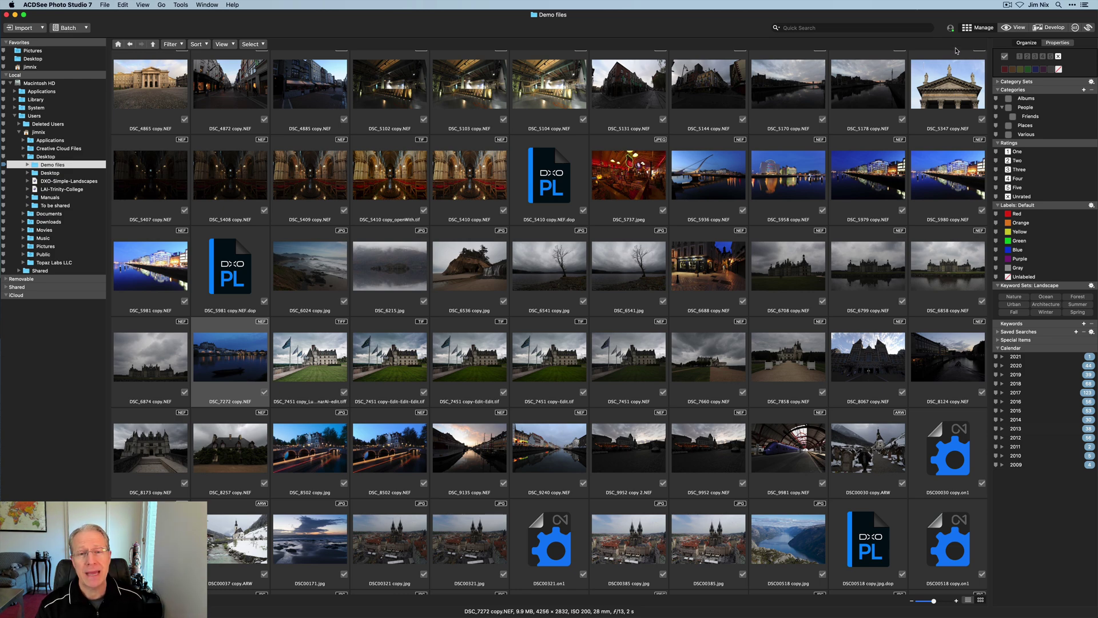
left_click(1050, 28)
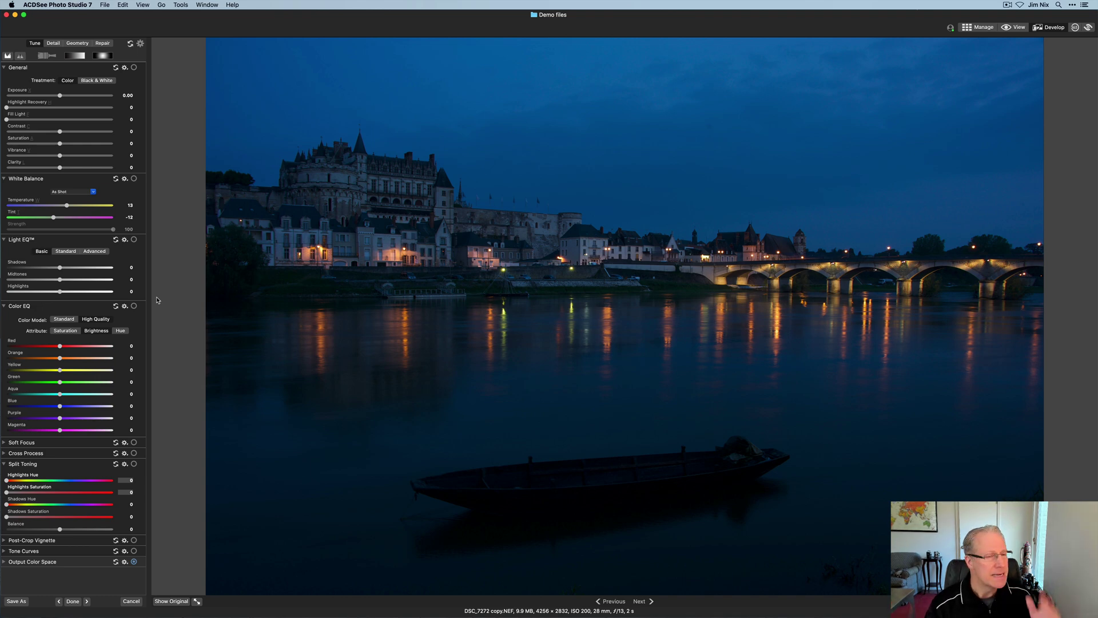
- Collapse the General, White Balance, Light EQ, Color EQ and Split Toning adjustment groups
left_click(5, 67)
left_click(4, 78)
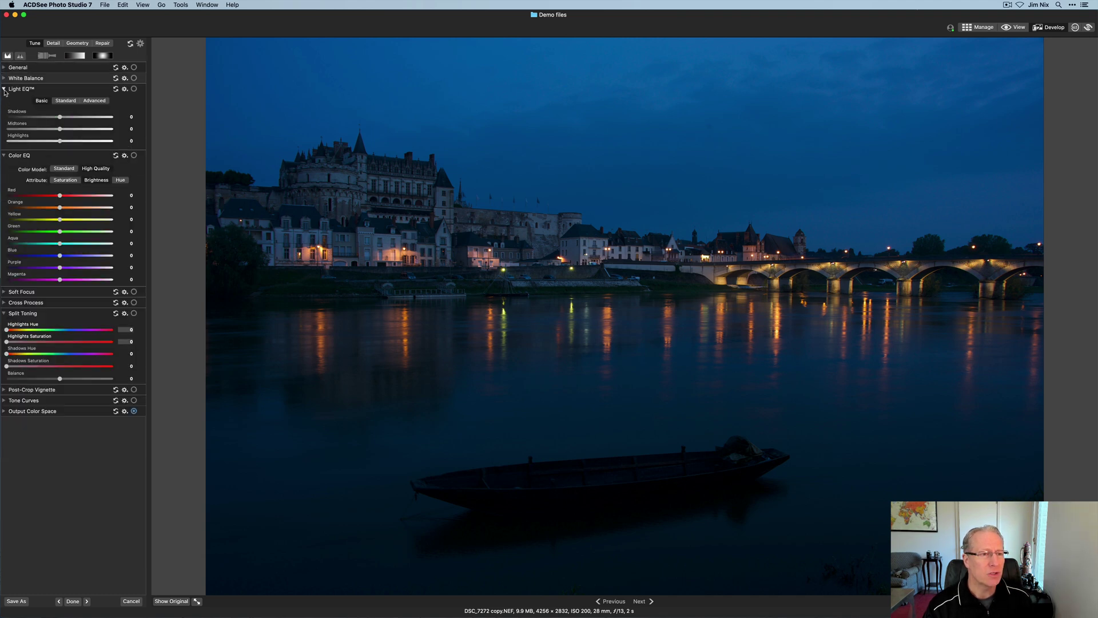
left_click(4, 89)
left_click(4, 99)
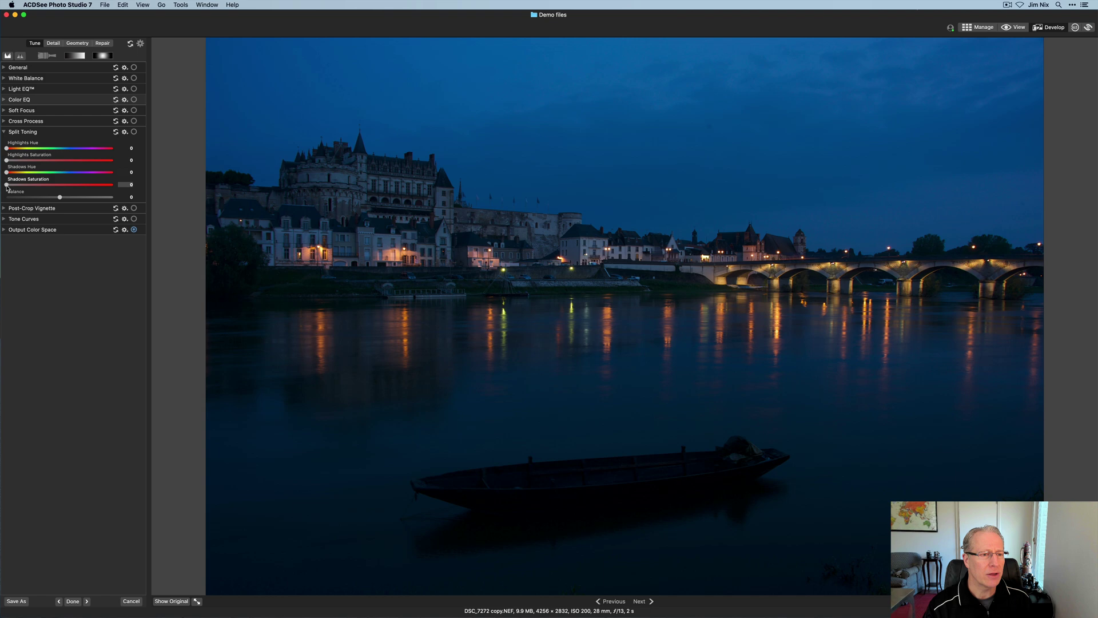
left_click(4, 132)
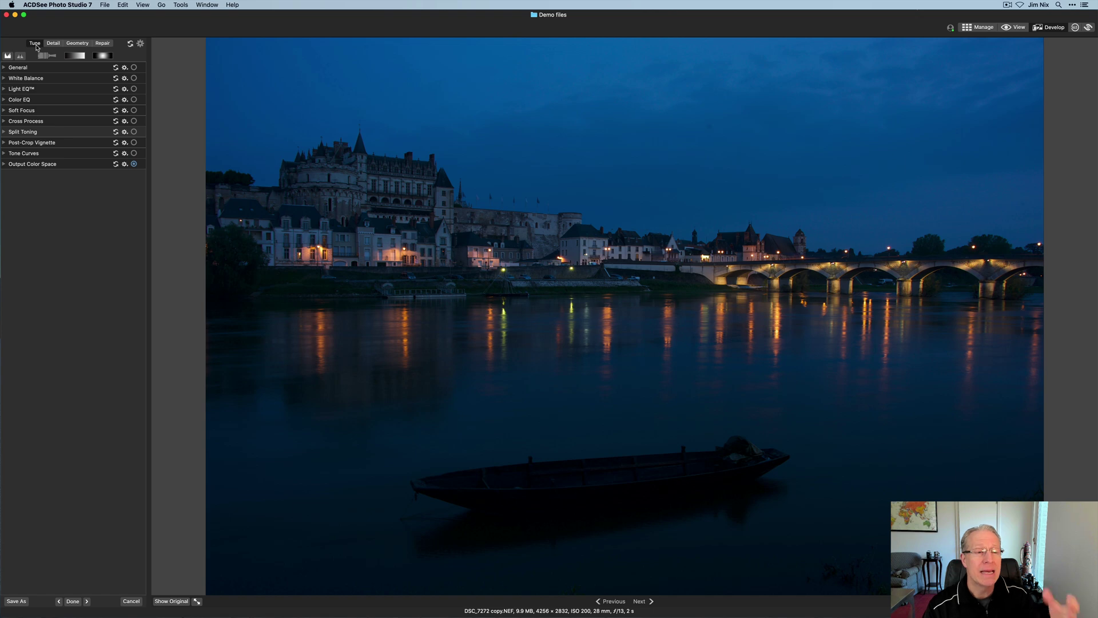
- Review the adjustment groups offered under Detail, Geometry and Repair, and return to the Tune adjustments
left_click(53, 44)
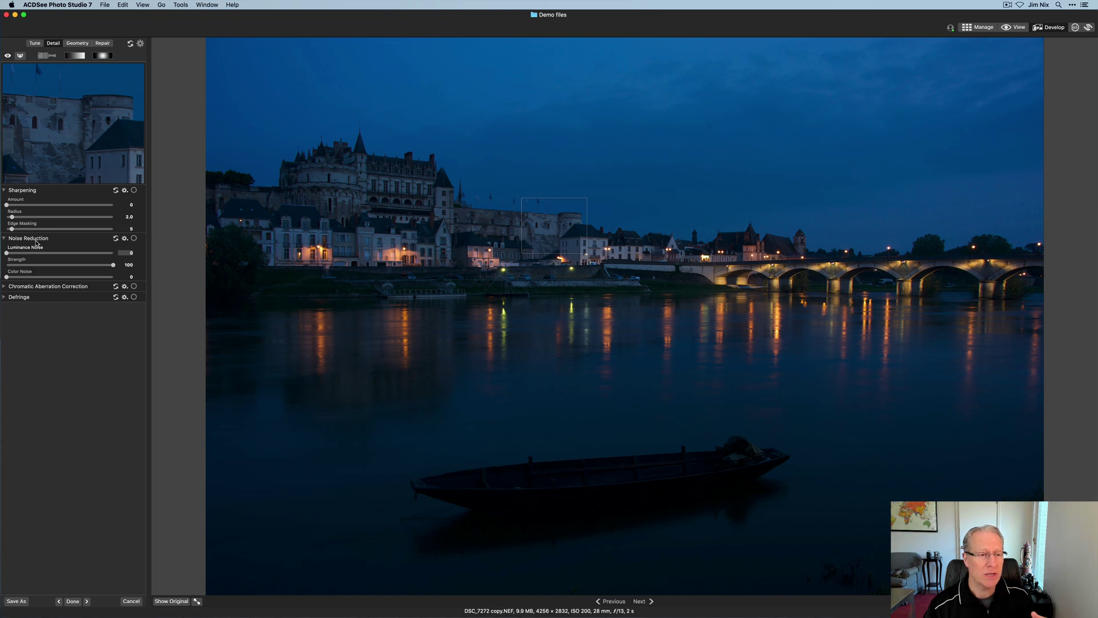
left_click(78, 46)
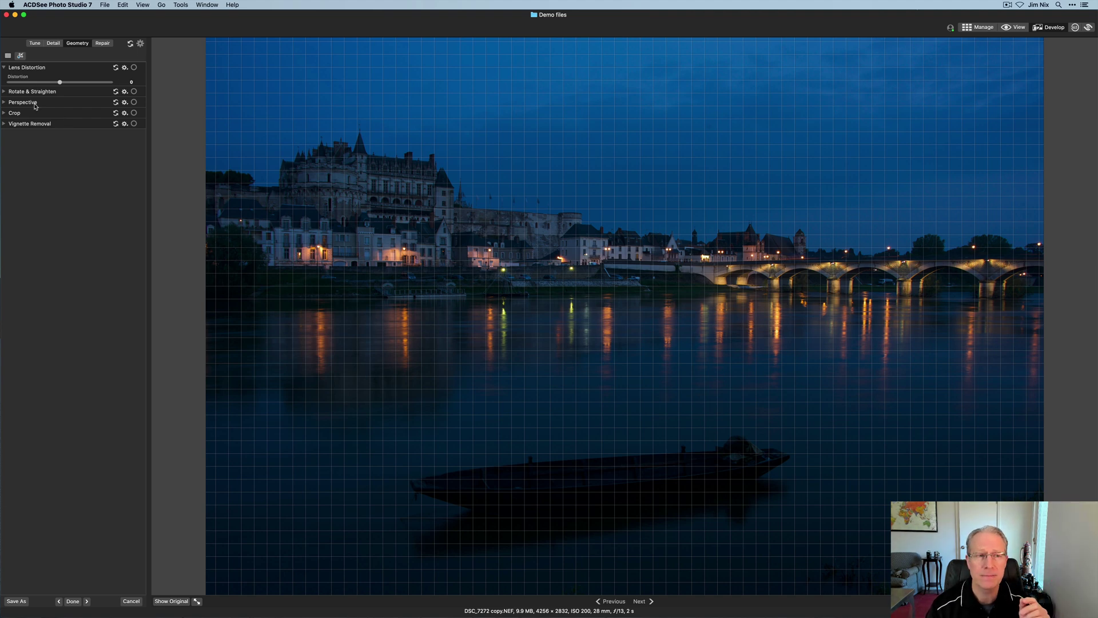
left_click(103, 44)
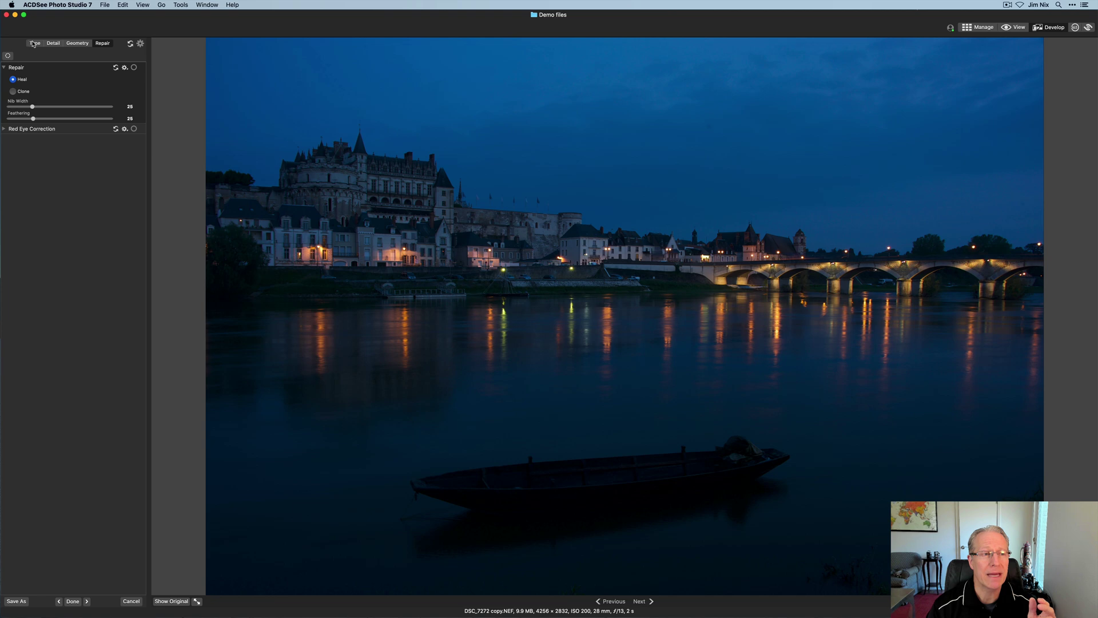
left_click(34, 44)
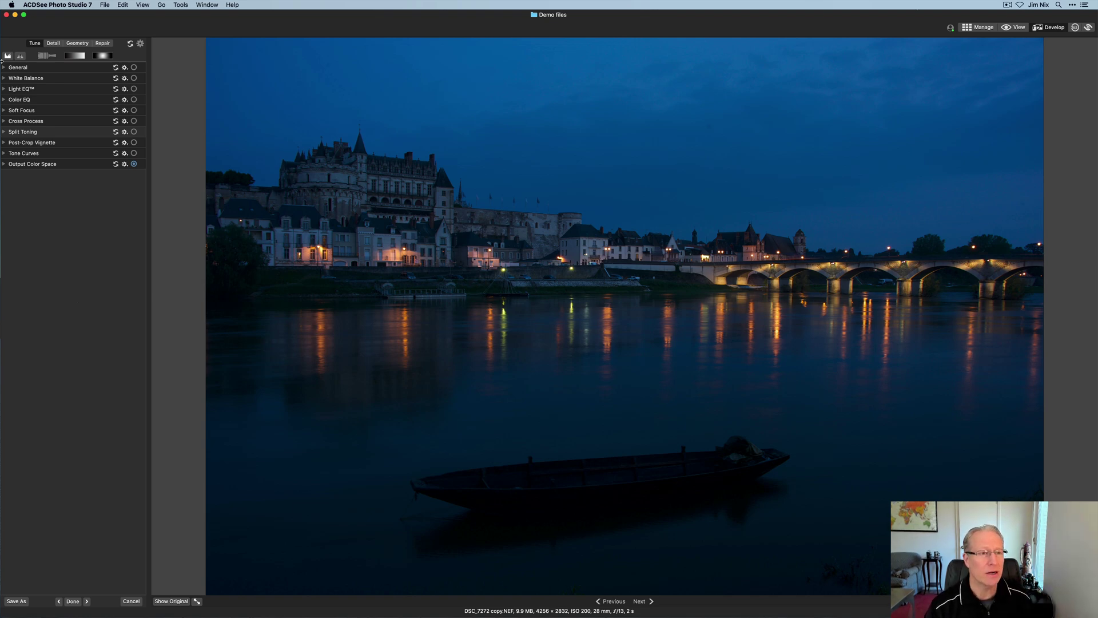
- Brighten the photo with a Fill Light of 45 and set its Contrast to 19
left_click(4, 68)
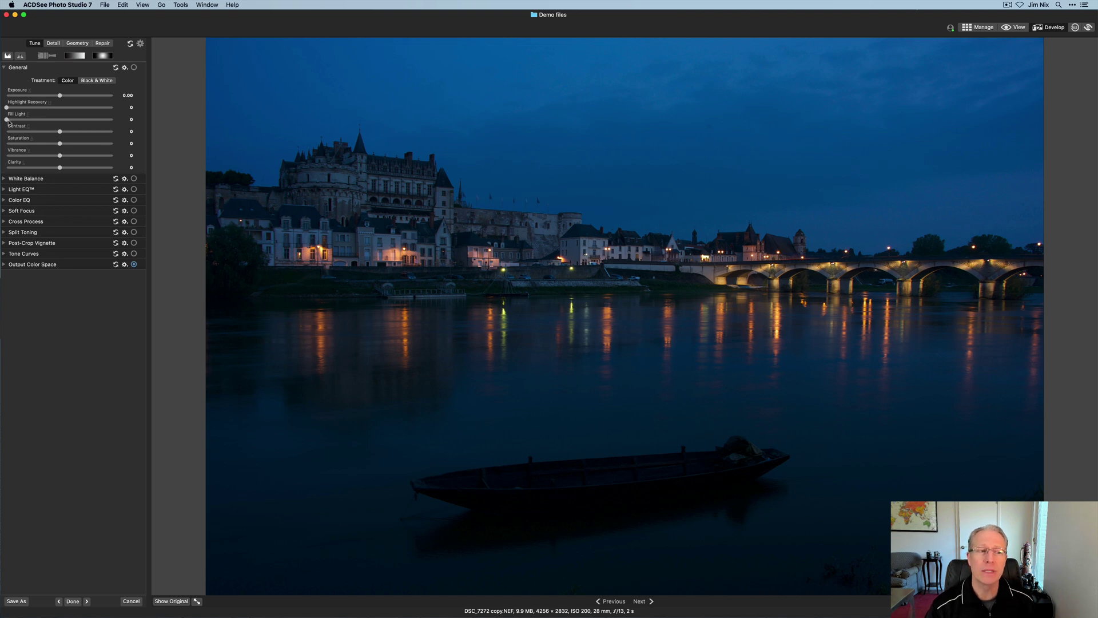
left_click_drag(6, 119, 61, 122)
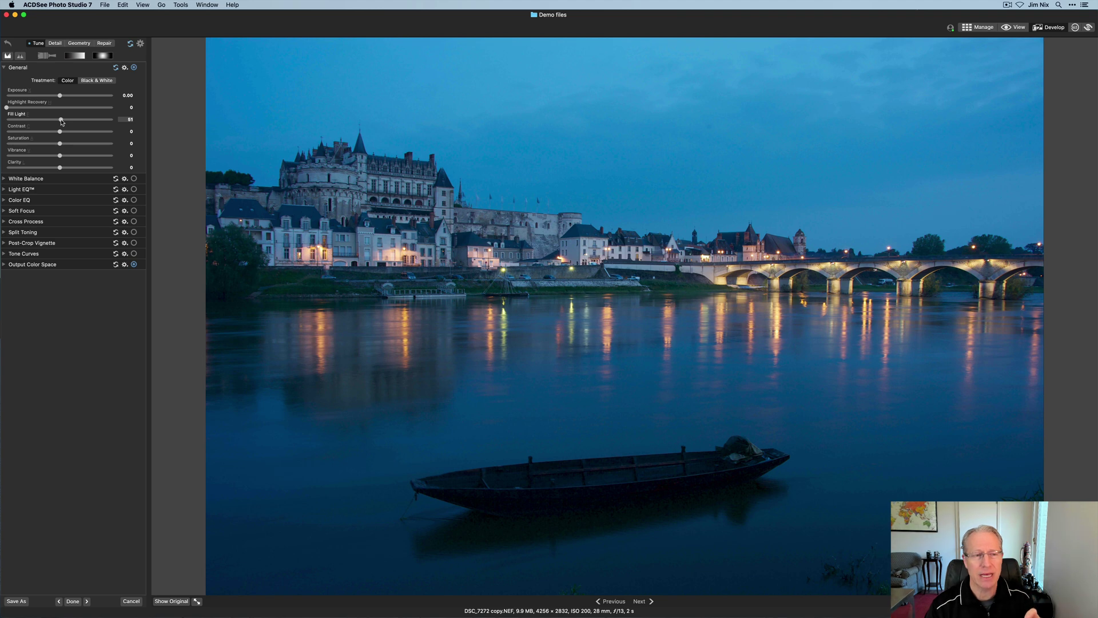
left_click(117, 68)
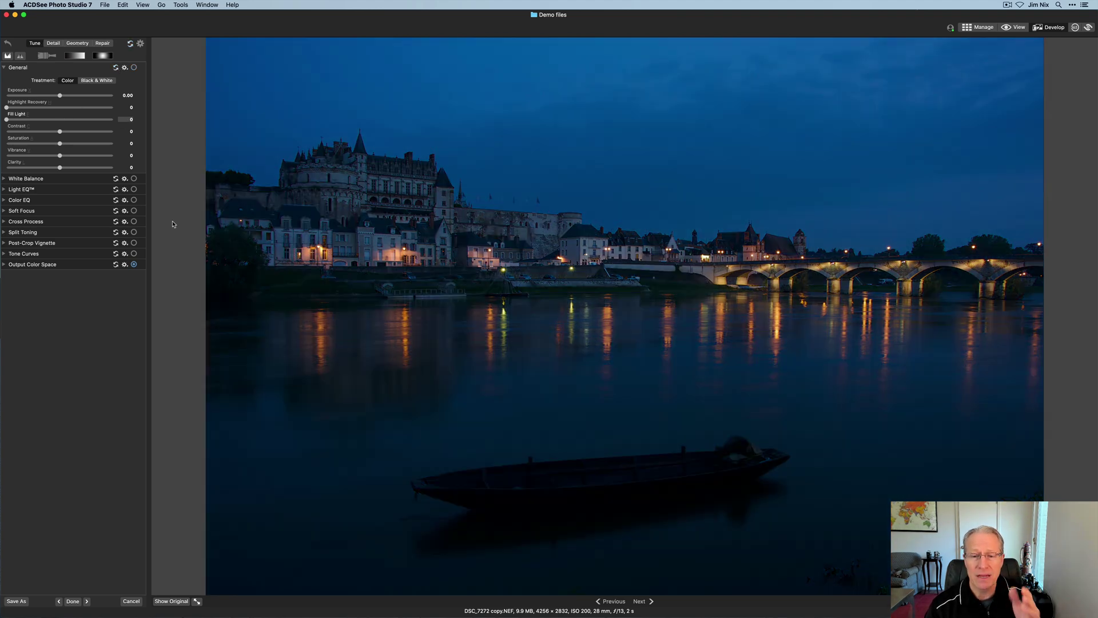
left_click(54, 120)
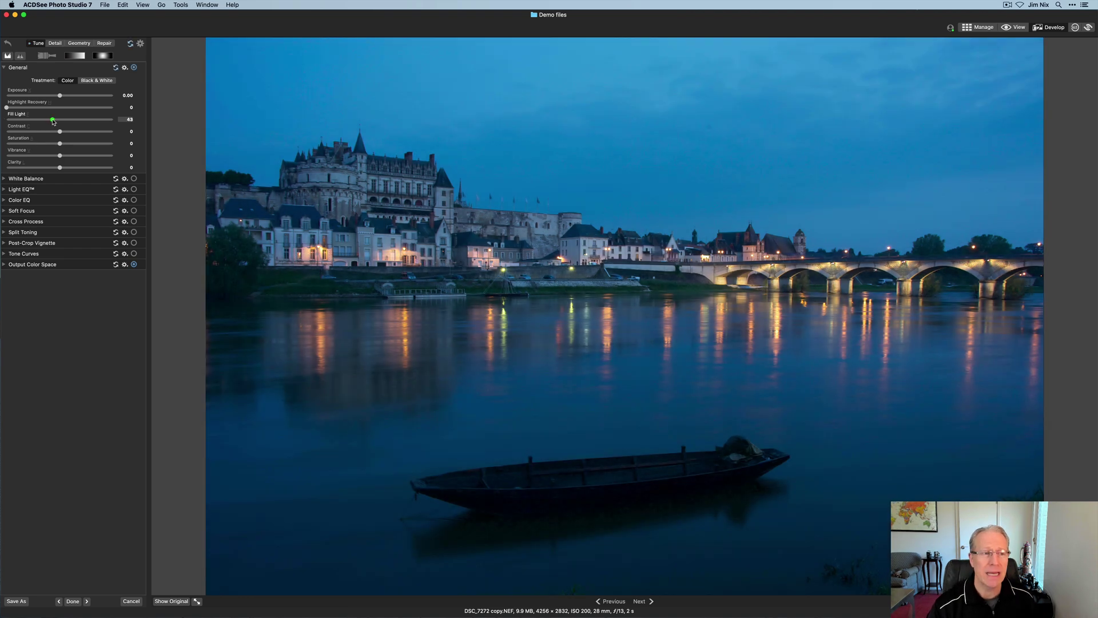
left_click_drag(60, 133, 70, 135)
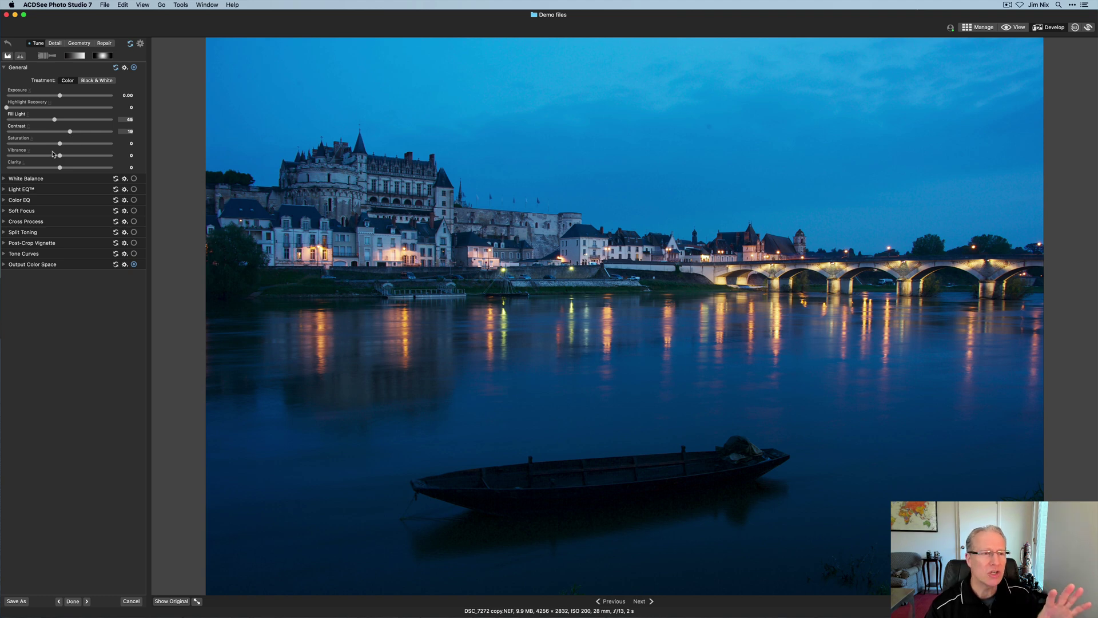
- Set the basic Light EQ to Shadows 8, Midtones 5 and Highlights -54
left_click(5, 191)
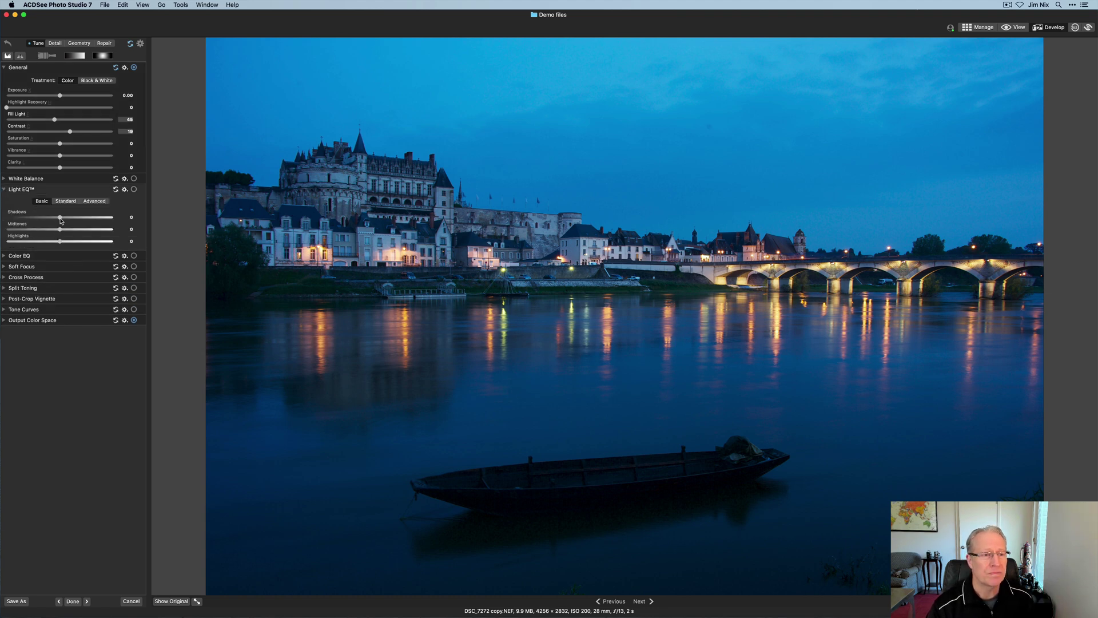
left_click_drag(59, 218, 31, 242)
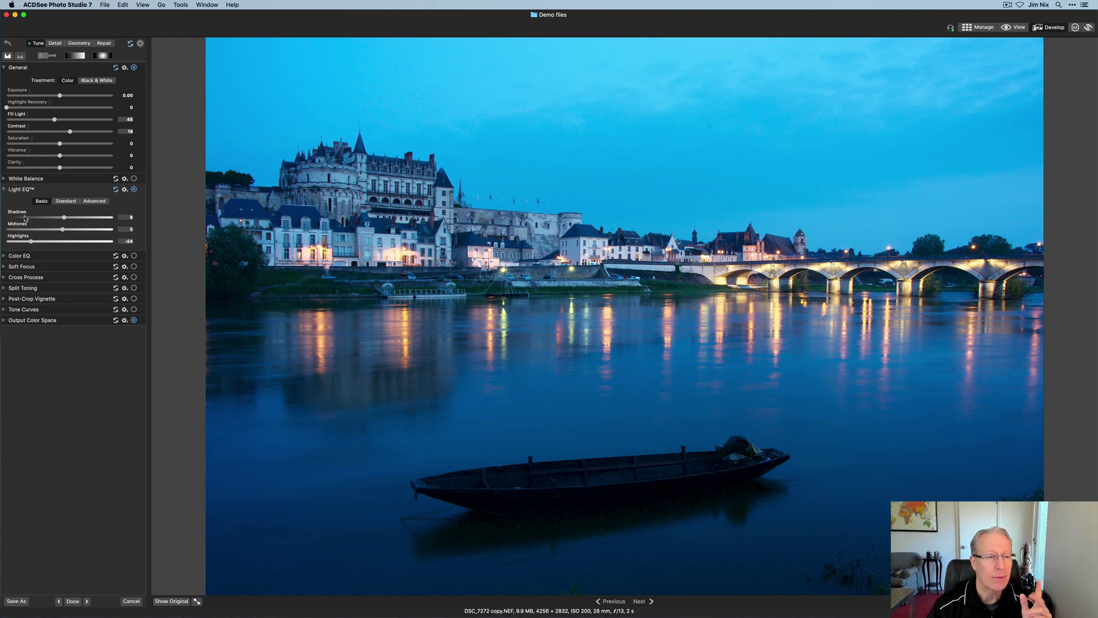
- Set the white balance to Temperature 53 and Tint 17, and compare the edited photo with the original
left_click(5, 183)
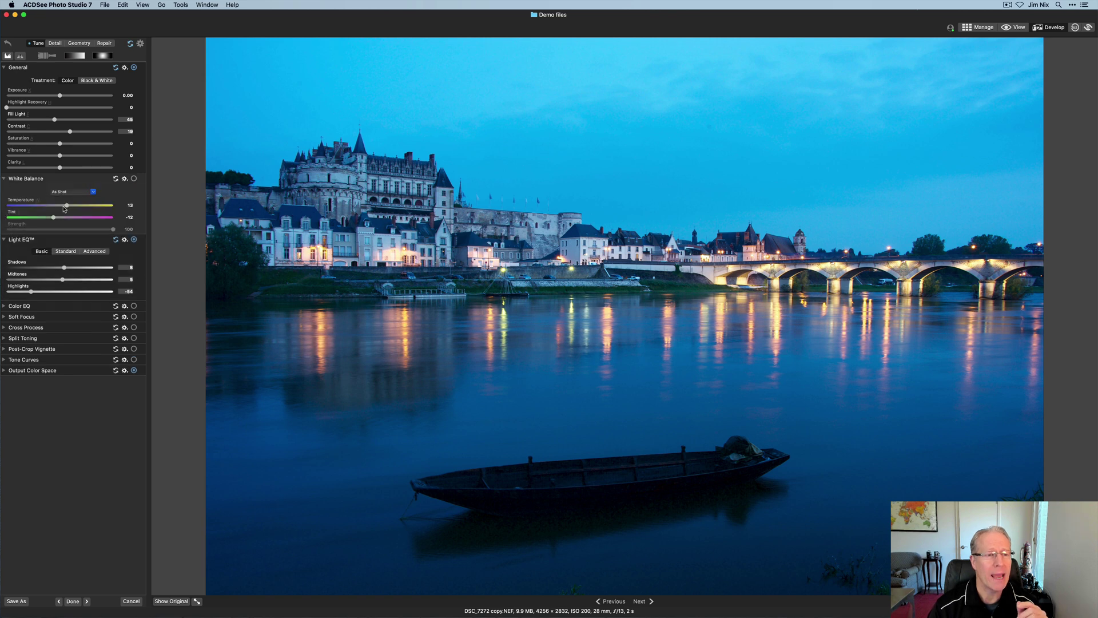
left_click_drag(66, 206, 63, 221)
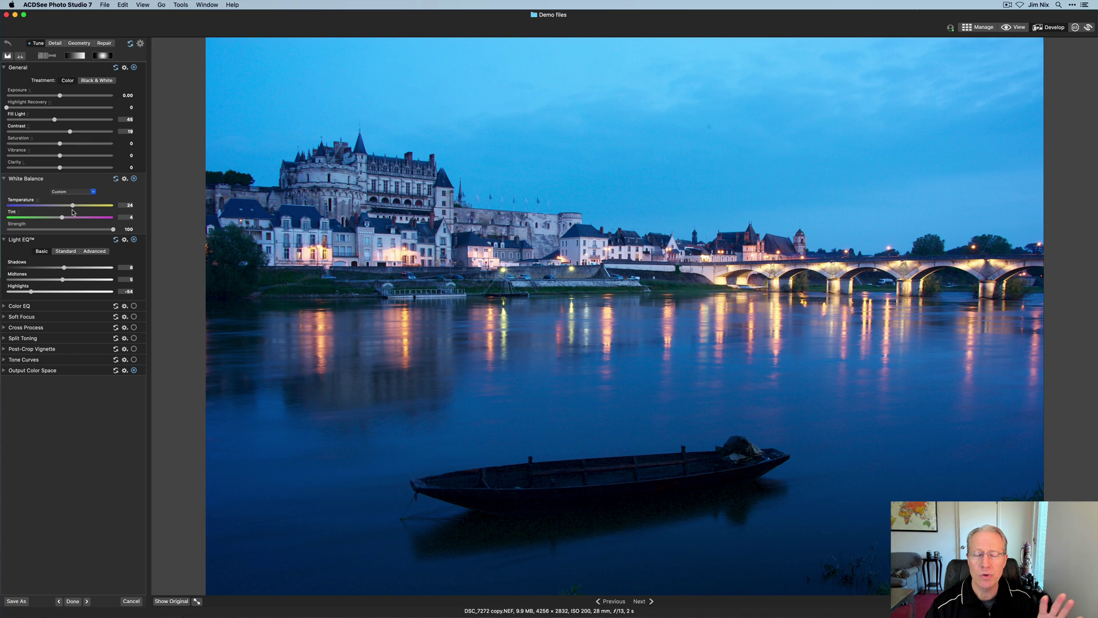
left_click(73, 206)
mouse_move(74, 207)
left_mouse_down()
mouse_move(90, 208)
mouse_move(69, 223)
left_mouse_up()
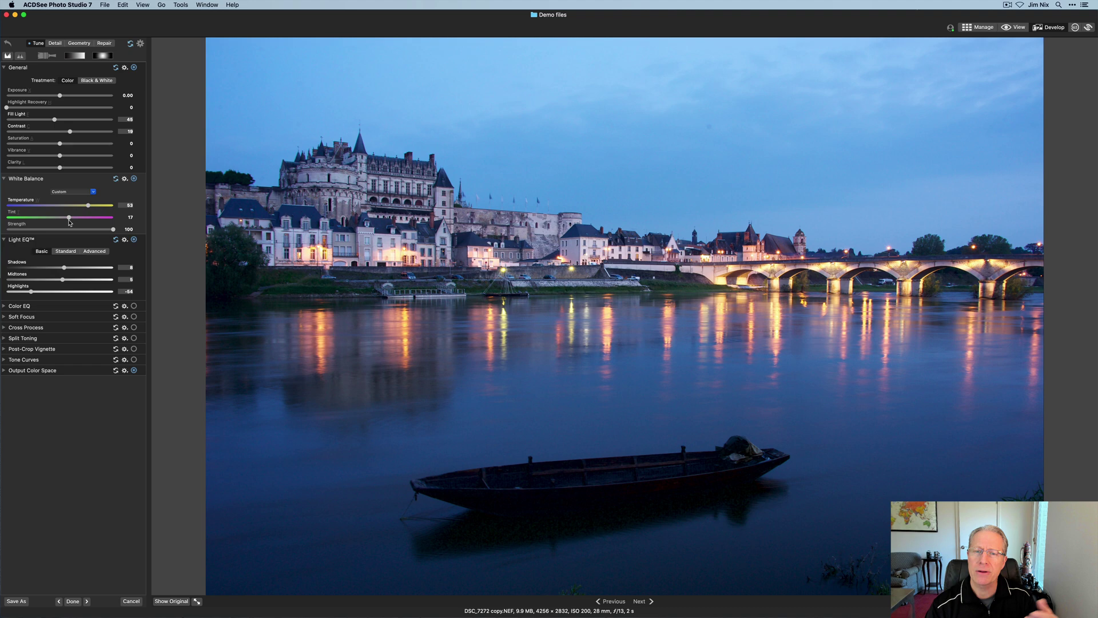
left_click(172, 601)
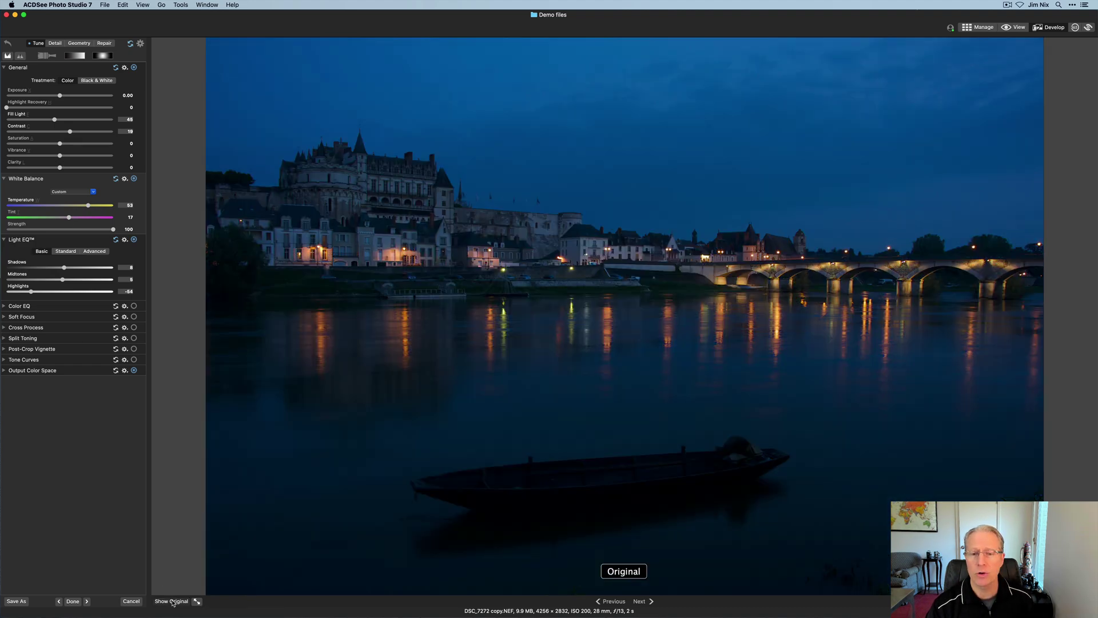
left_click(172, 601)
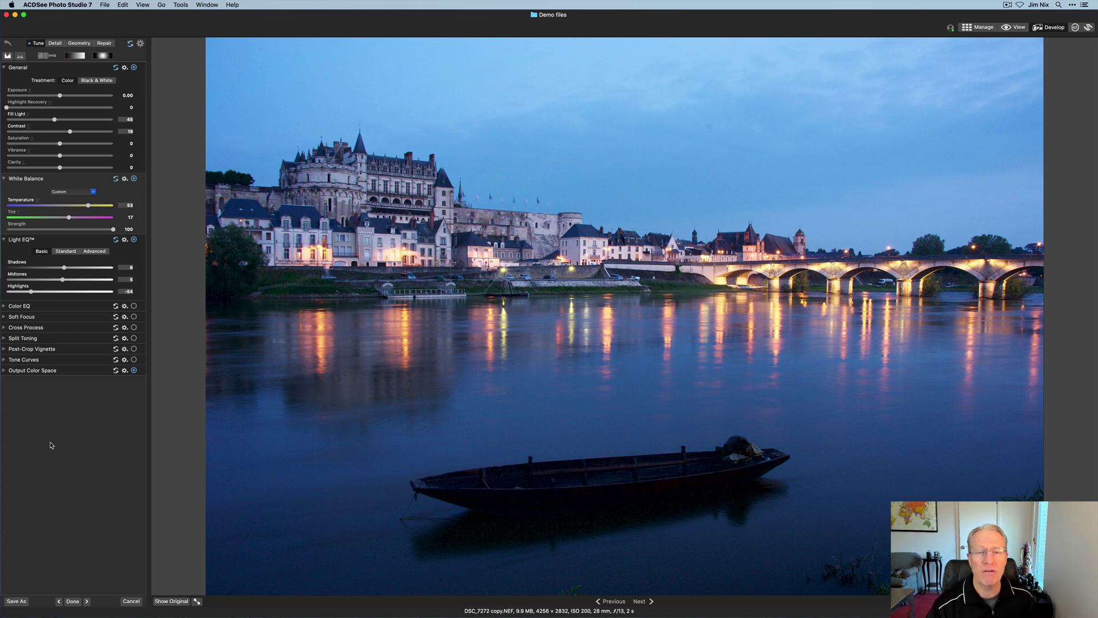
- Set the Color EQ saturation to Blue -7, Yellow 22, Orange 16 and Red 32
left_click(5, 306)
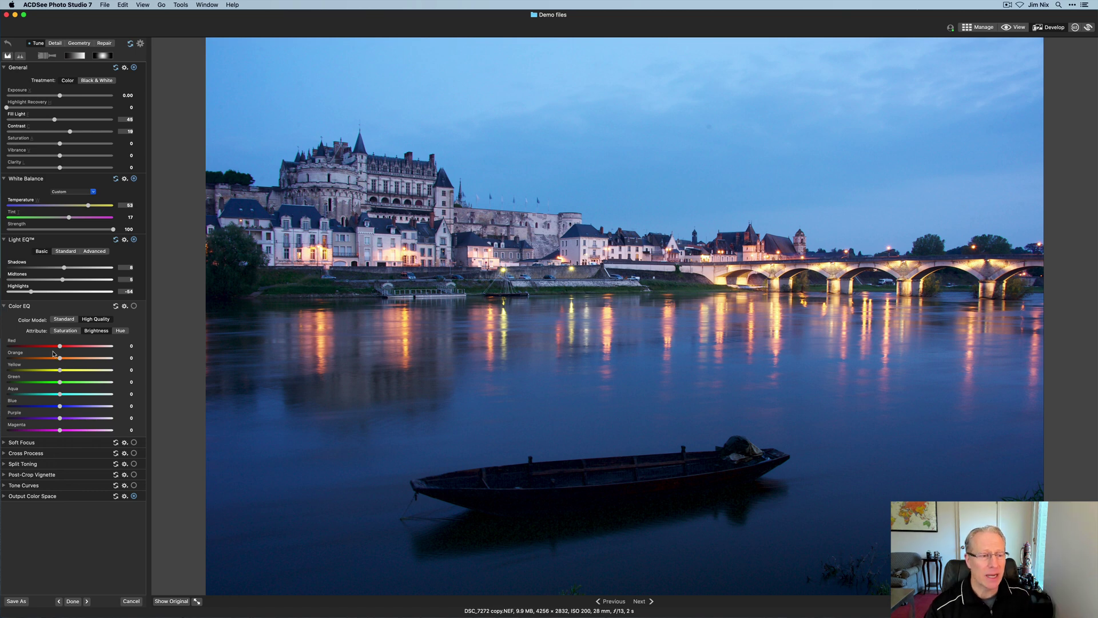
left_click(66, 332)
left_click_drag(60, 408, 57, 410)
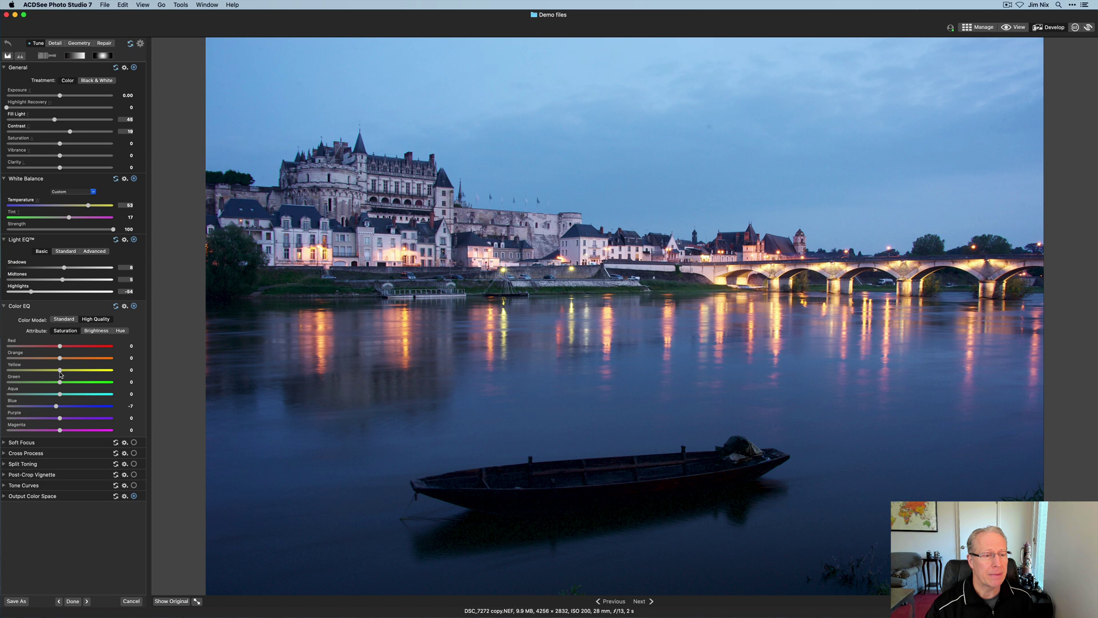
left_click_drag(60, 372, 77, 351)
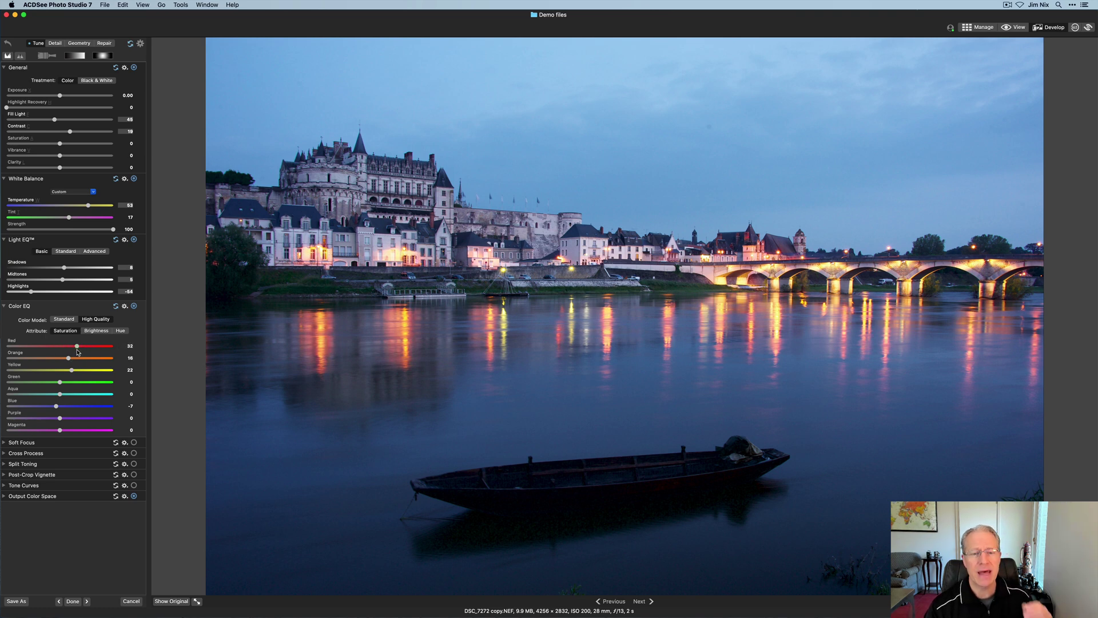
- Compare the edited photo with the original and with the Color EQ and Light EQ adjustments temporarily switched off
left_click(165, 602)
left_click(165, 602)
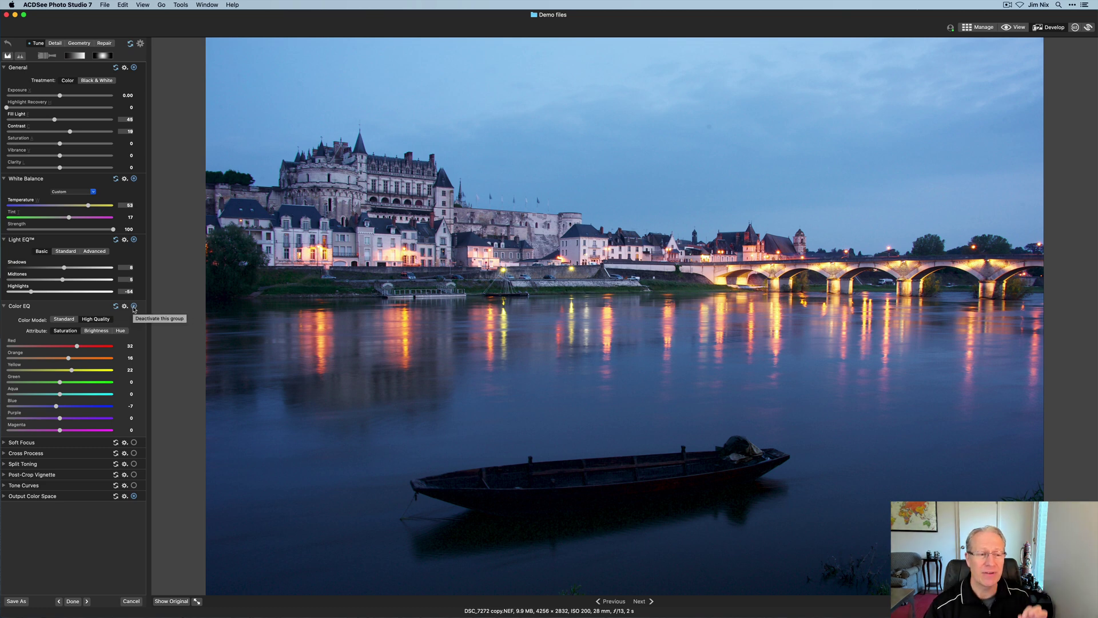
left_click(134, 307)
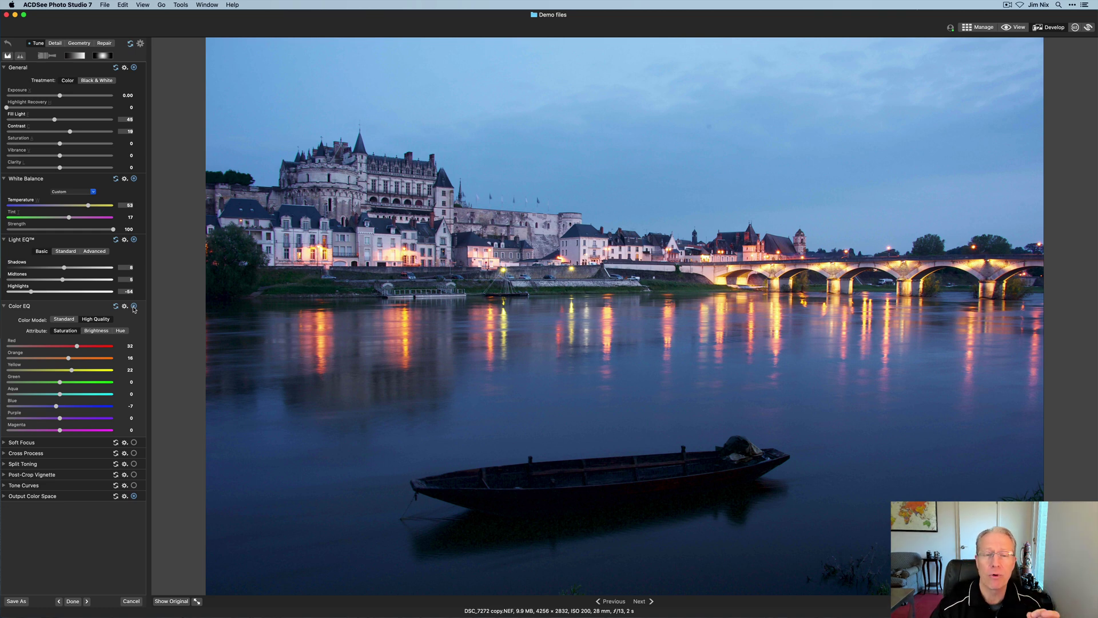
left_click(134, 240)
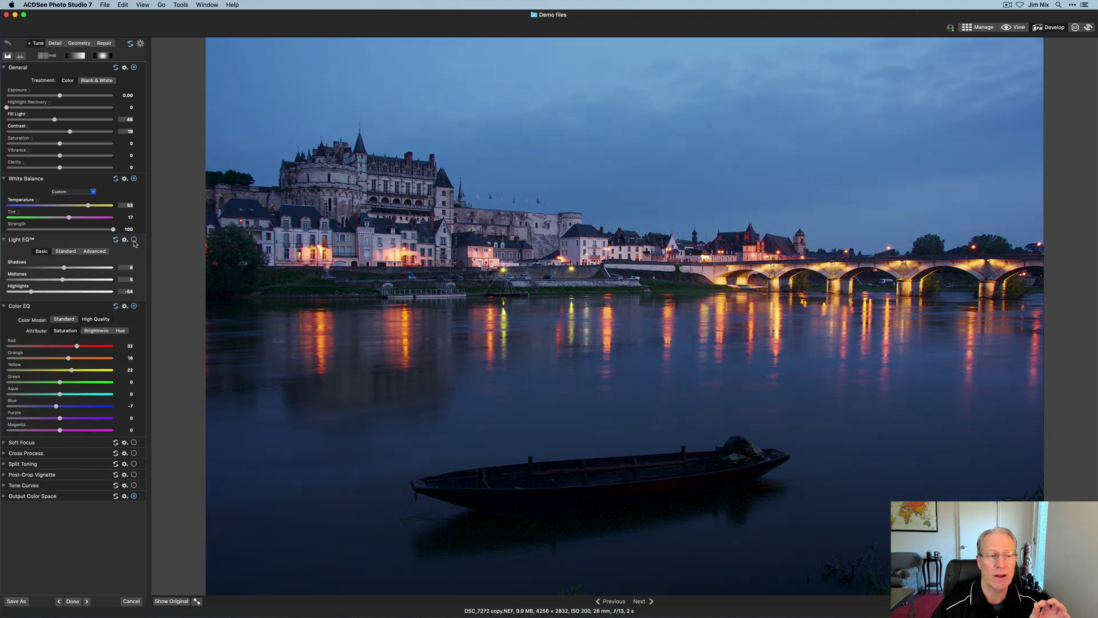
left_click(134, 239)
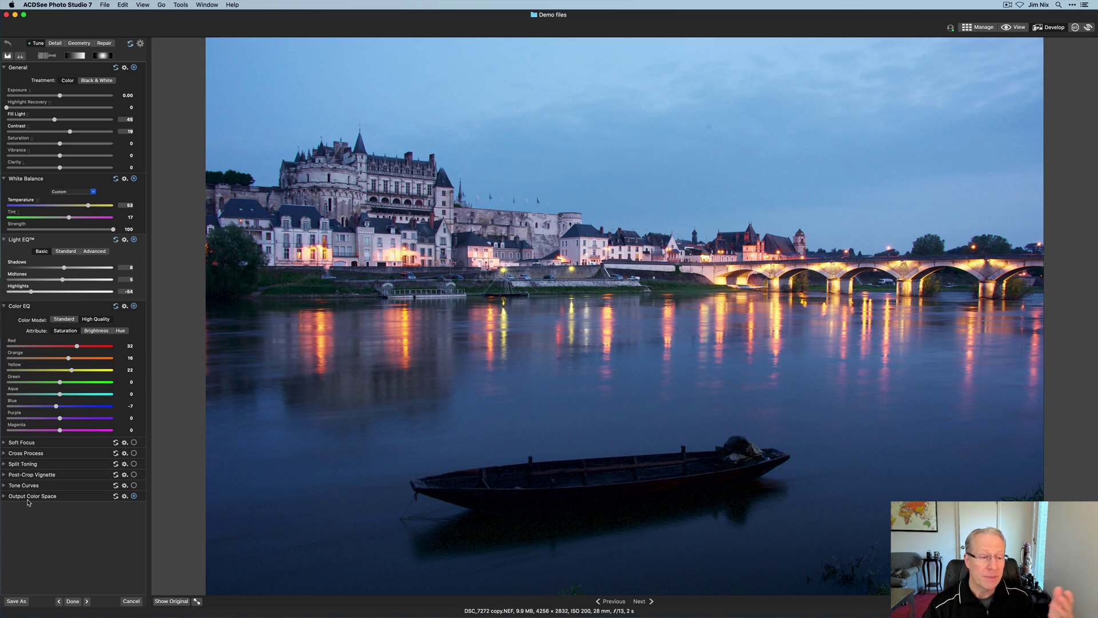
- Apply Split Toning with Highlights Hue 9 and Saturation 22, Shadows Hue 36 and Saturation 10, and compare the photo without it
left_click(5, 464)
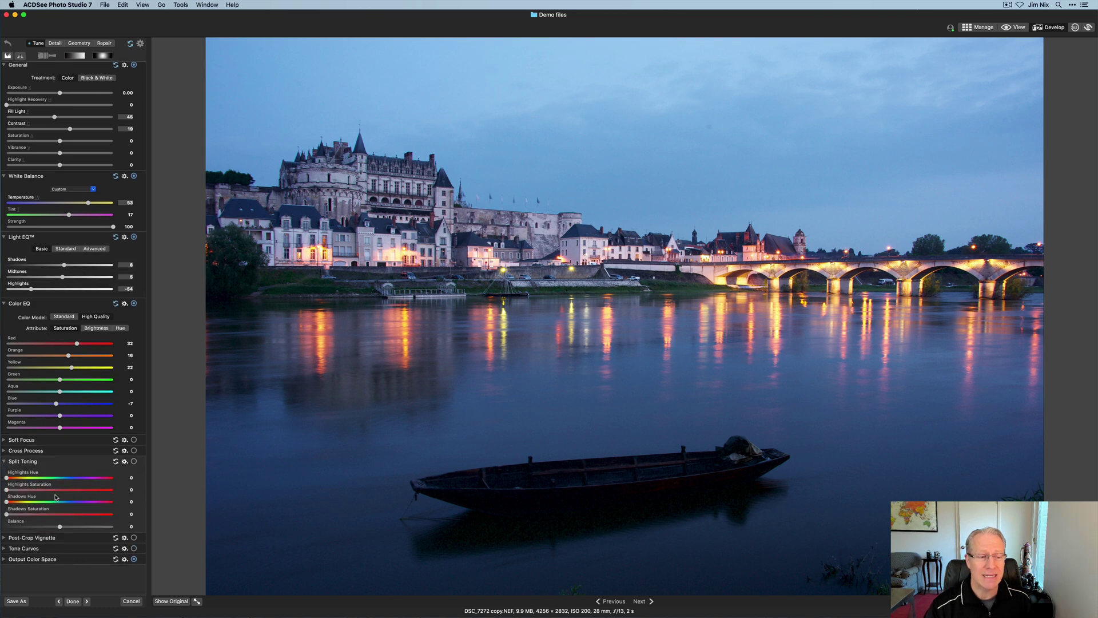
left_click_drag(7, 481, 21, 518)
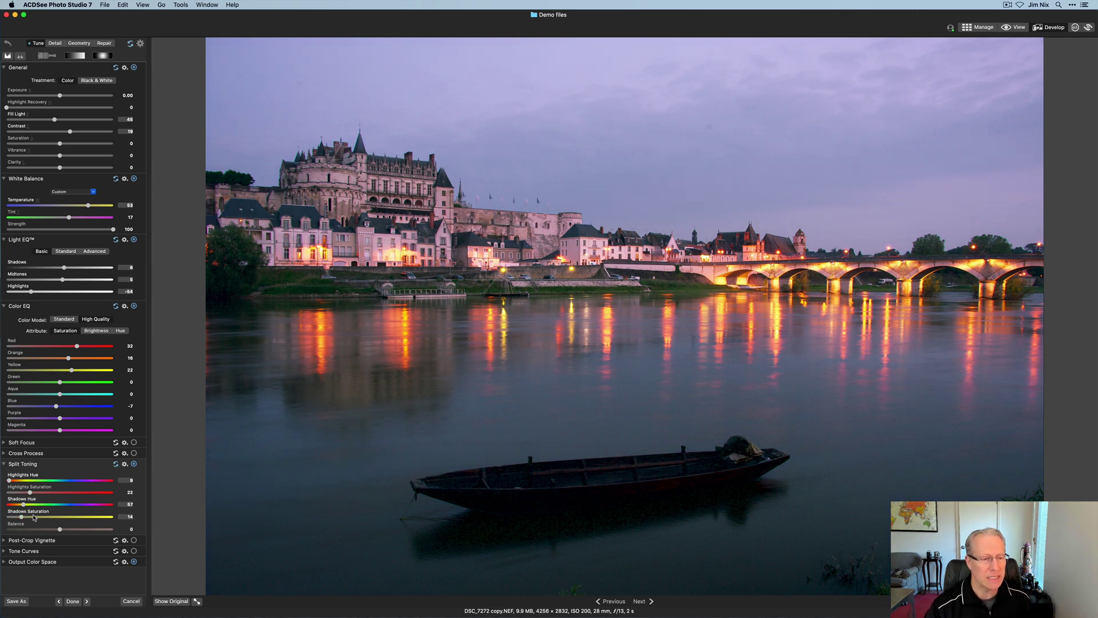
mouse_move(22, 518)
left_mouse_down()
mouse_move(34, 506)
mouse_move(69, 508)
mouse_move(17, 505)
left_mouse_up()
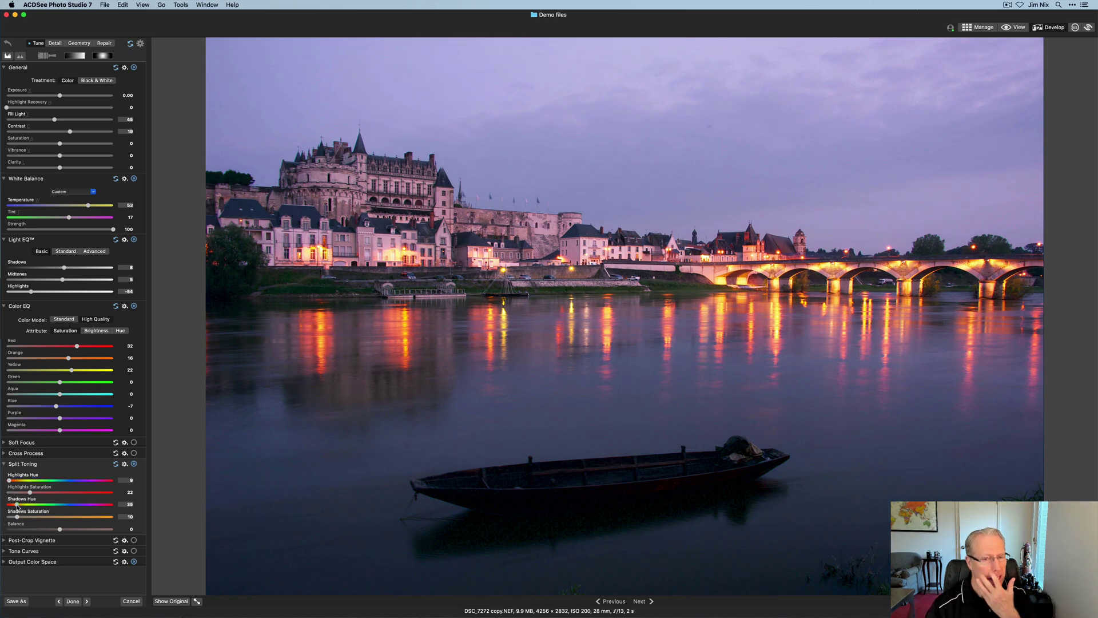
left_click(134, 465)
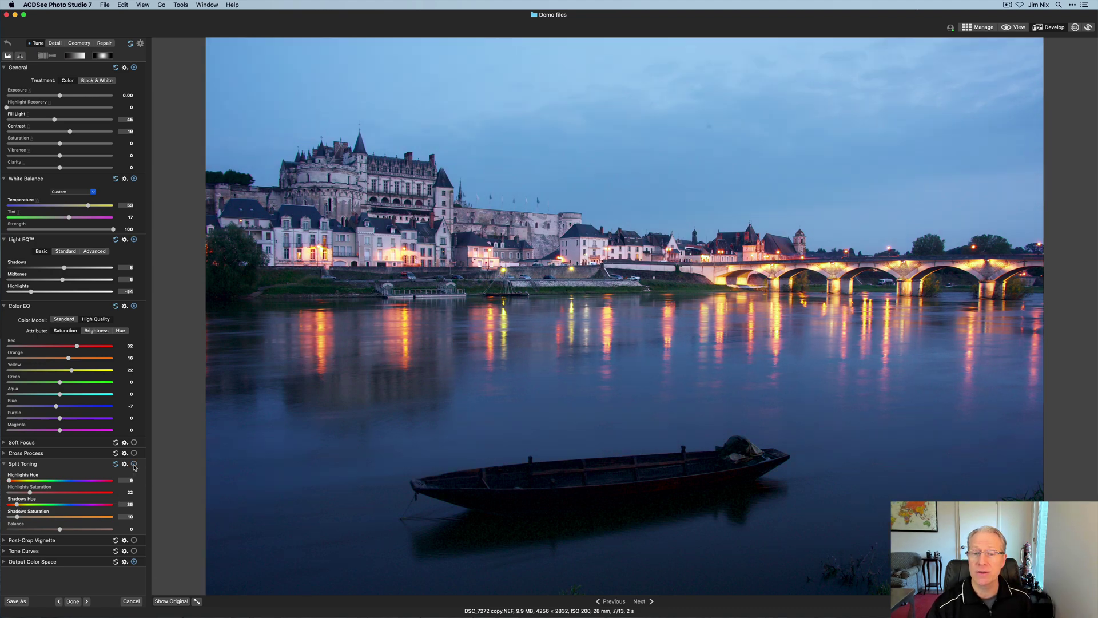
left_click(133, 464)
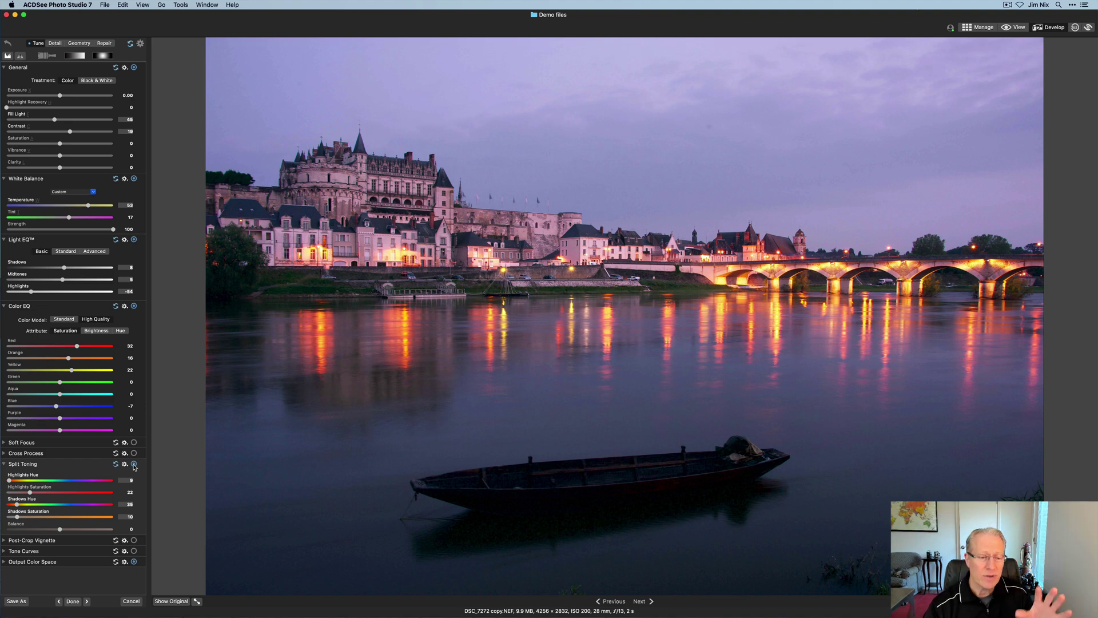
- Compare the developed photo with the original
left_click(170, 601)
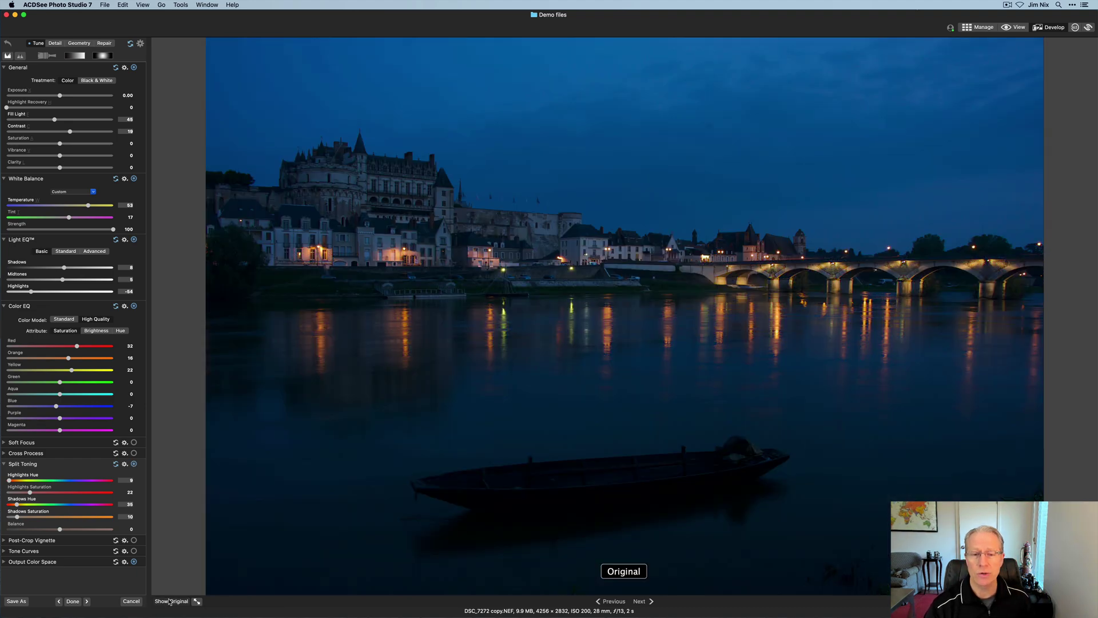
left_click(170, 601)
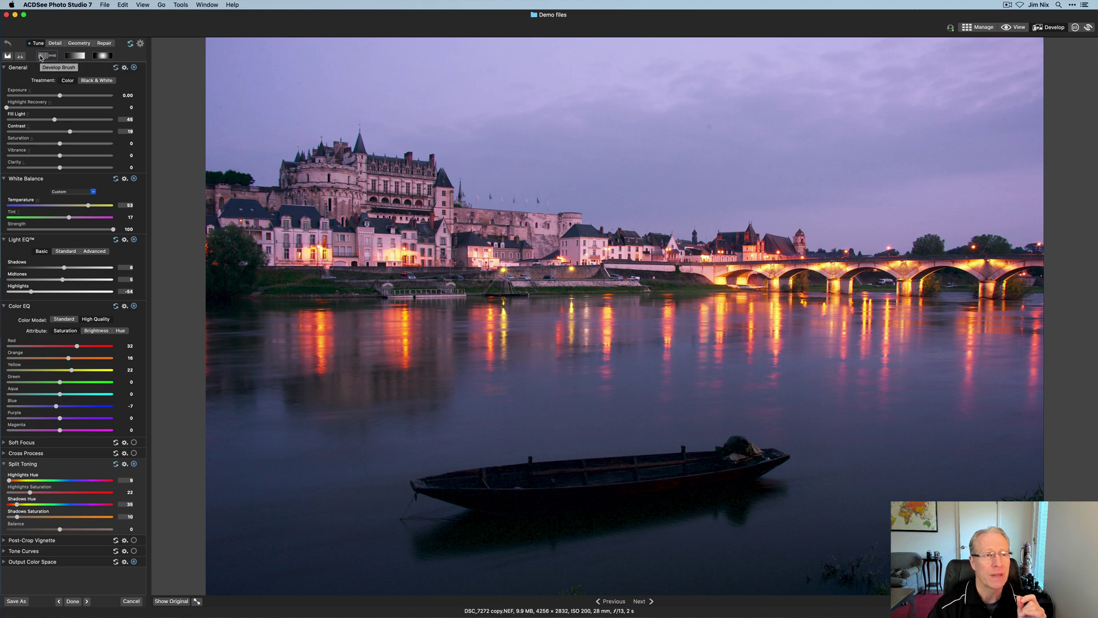
- Paint a Develop Brush mask over the boat and surrounding water, hide the strokes, and set the brush's Exposure to 1.25 and Saturation to 43
left_click(40, 57)
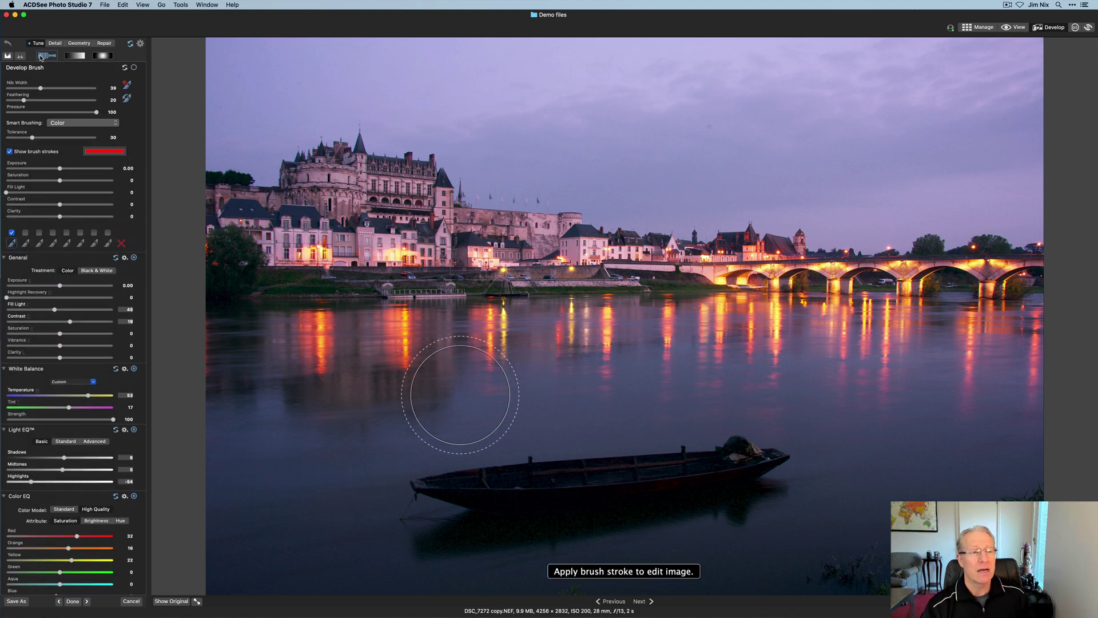
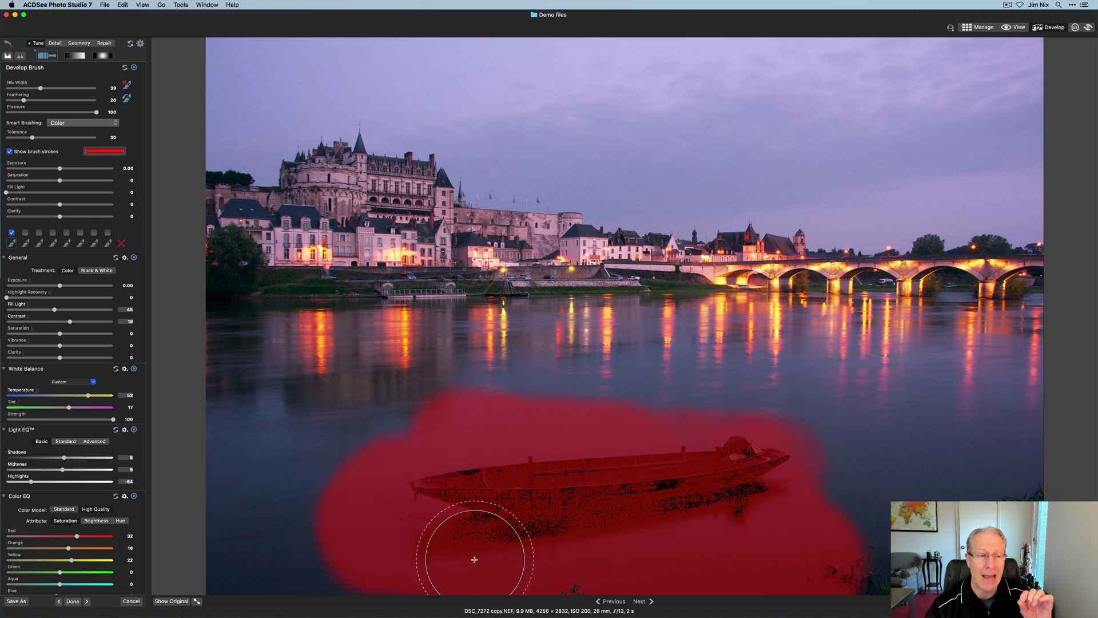
left_click(10, 152)
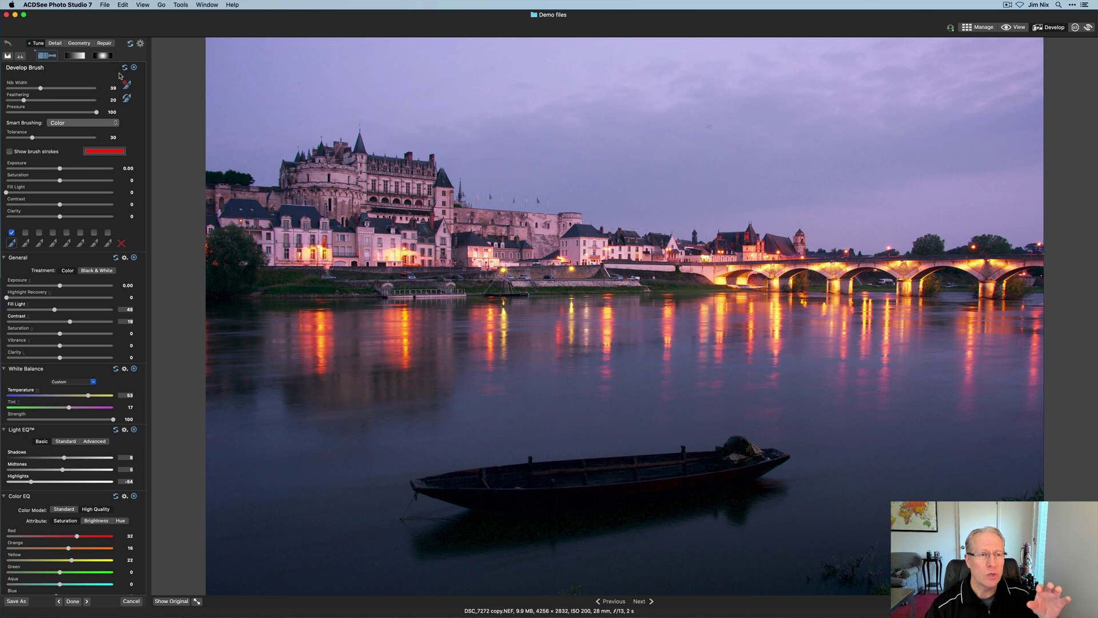
left_click(42, 57)
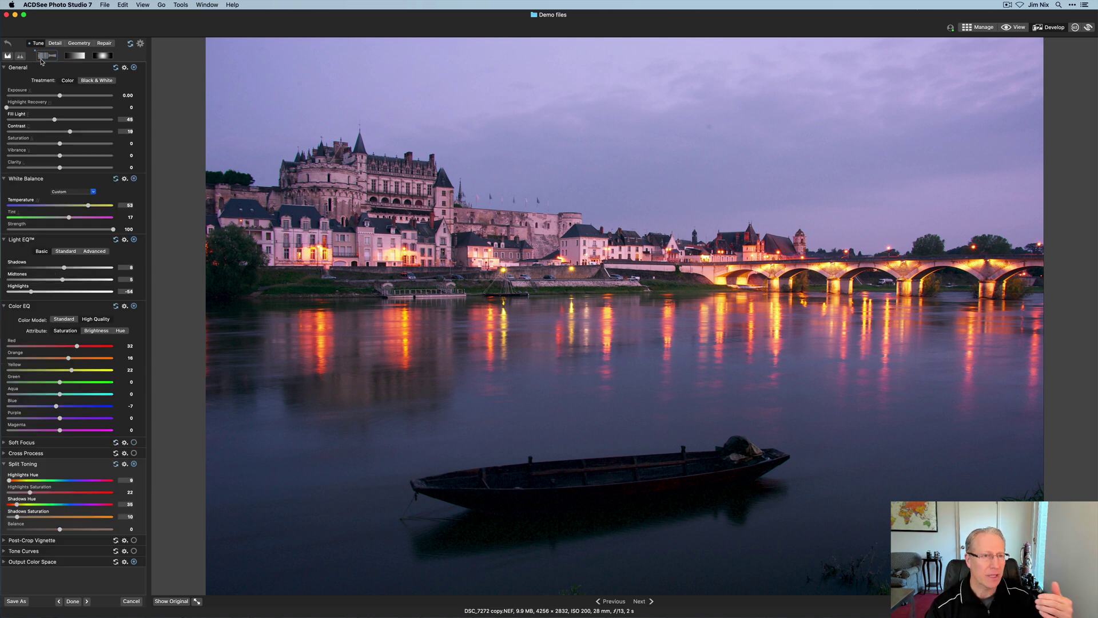
left_click(43, 57)
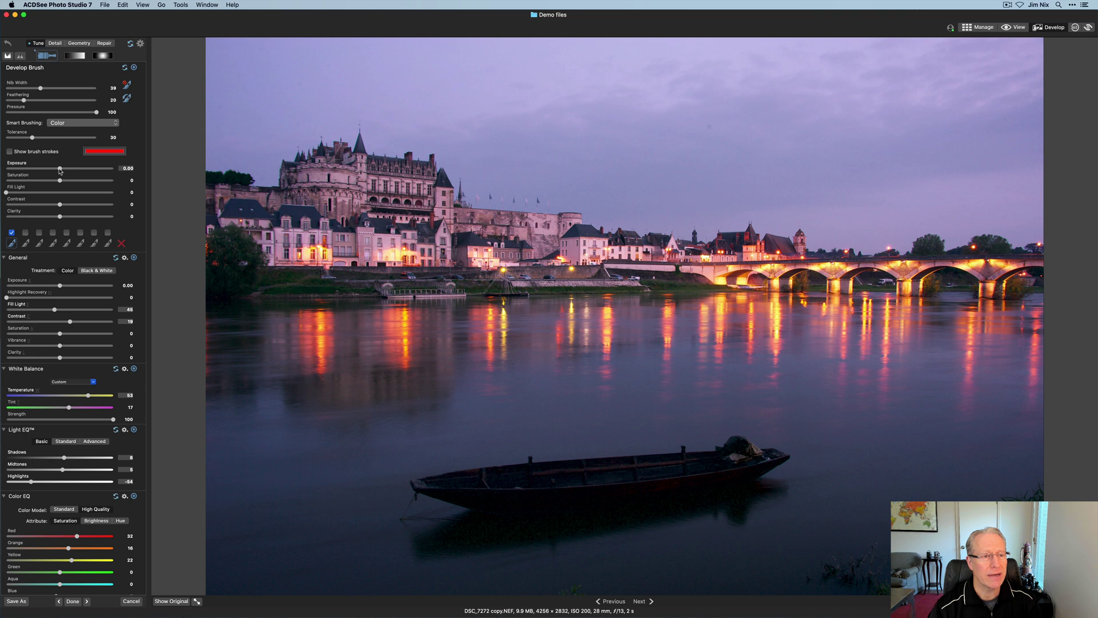
left_click_drag(59, 169, 94, 169)
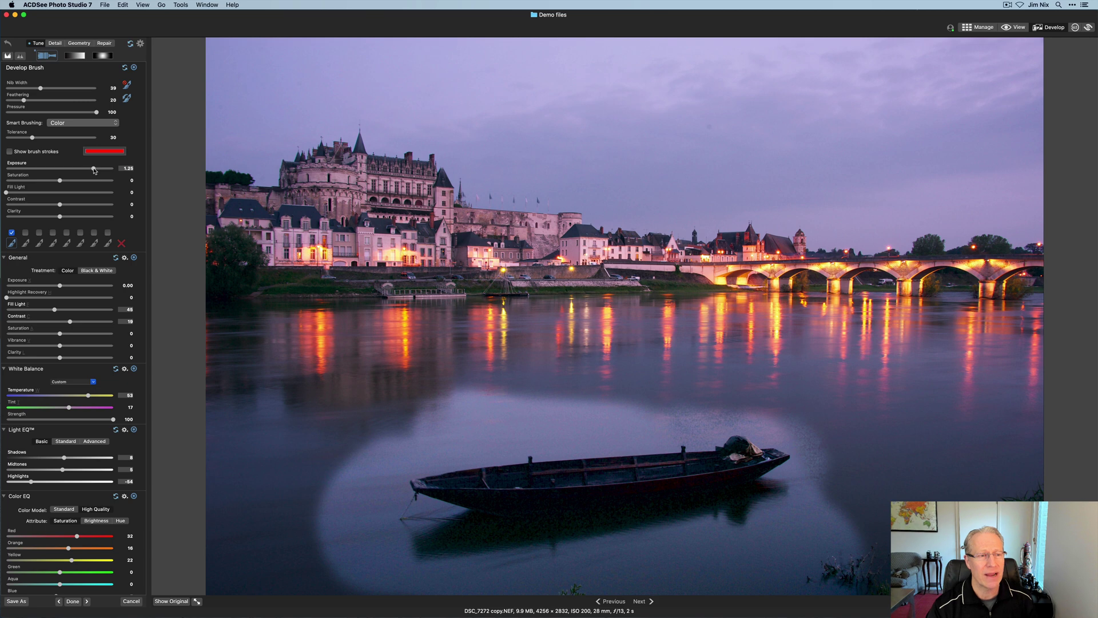
mouse_move(60, 181)
left_mouse_down()
mouse_move(94, 182)
mouse_move(83, 189)
left_mouse_up()
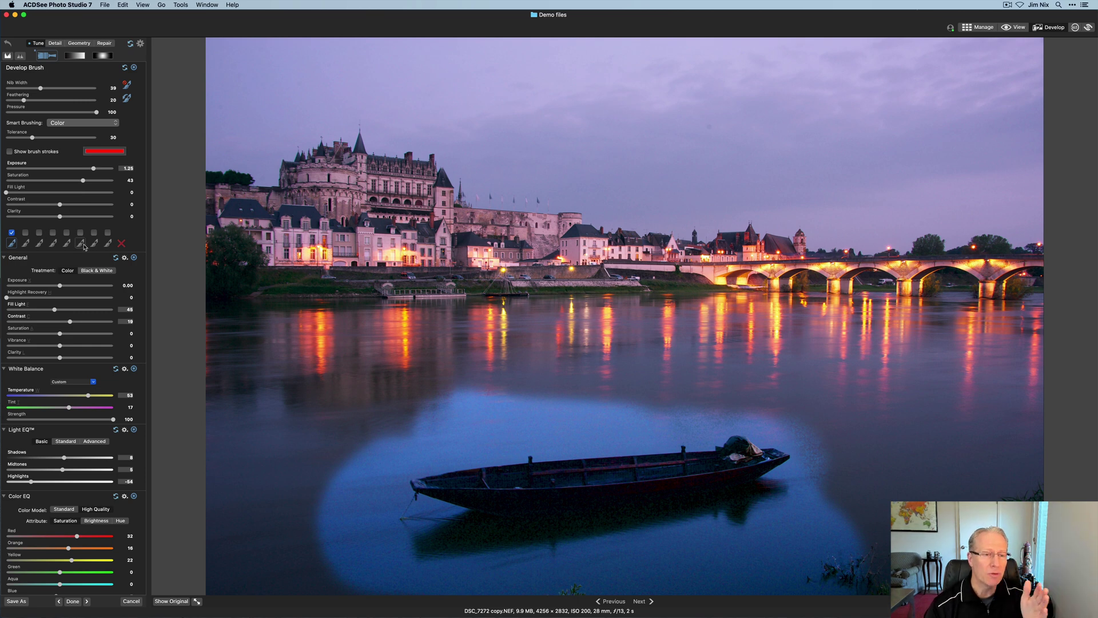
- Paint an oval patch of sky with a second Develop Brush and set its Exposure to 0.74 and Saturation to 75
left_click(26, 243)
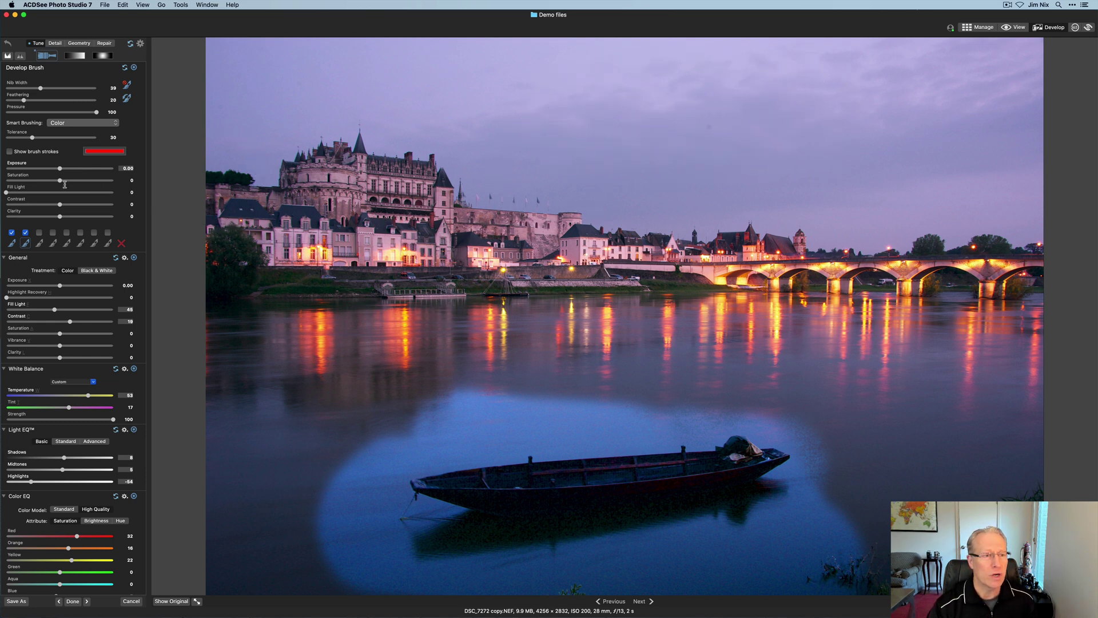
left_click(9, 152)
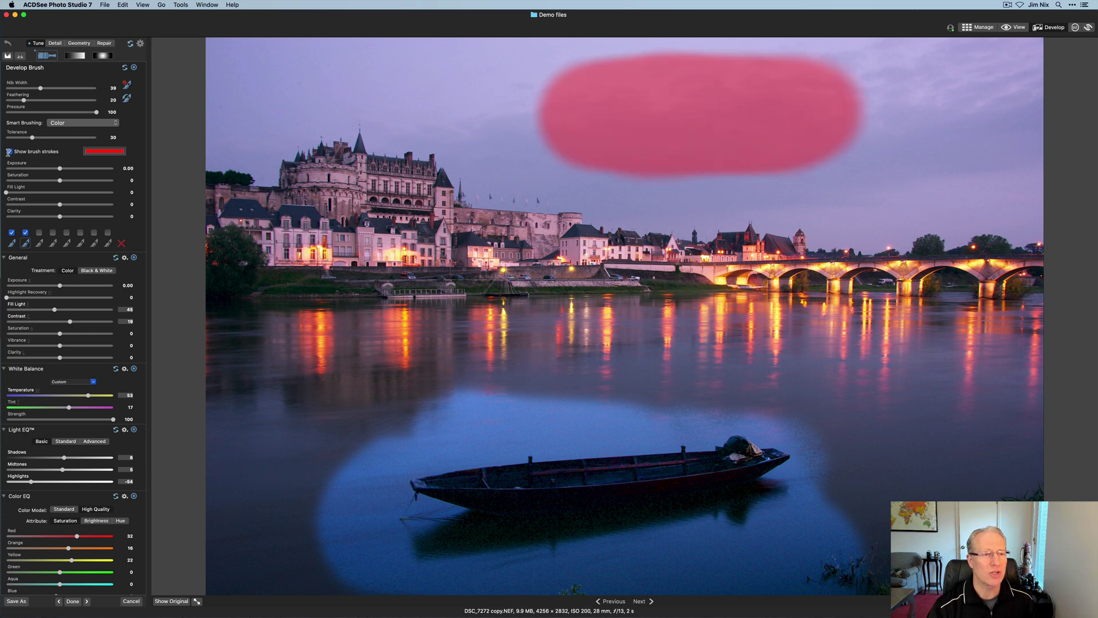
left_click(9, 153)
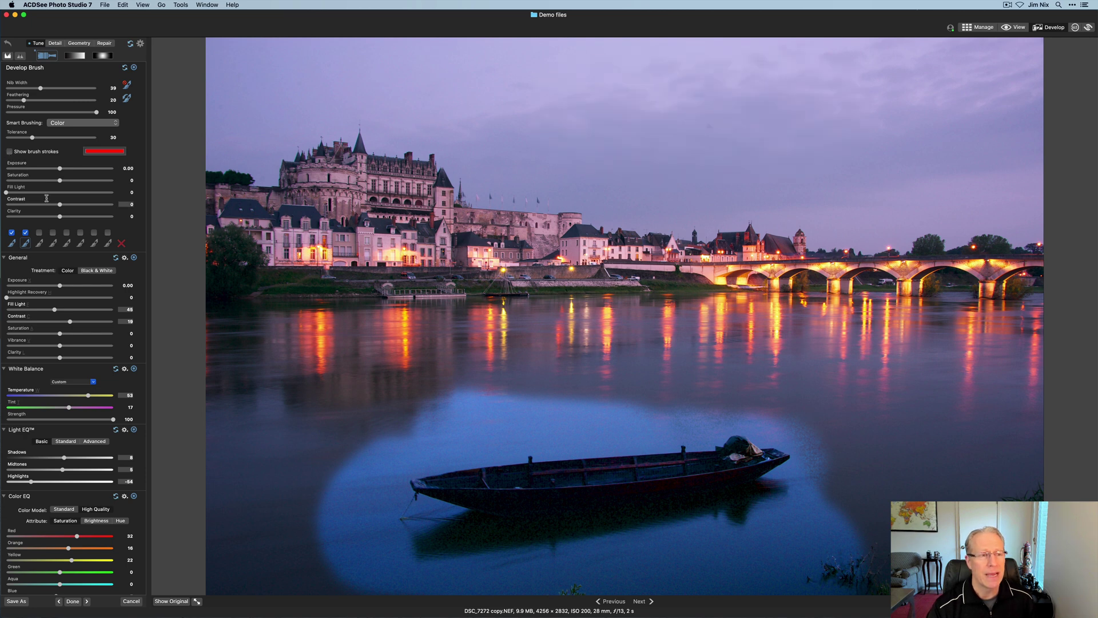
mouse_move(59, 179)
left_mouse_down()
mouse_move(100, 180)
mouse_move(61, 168)
mouse_move(79, 169)
left_mouse_up()
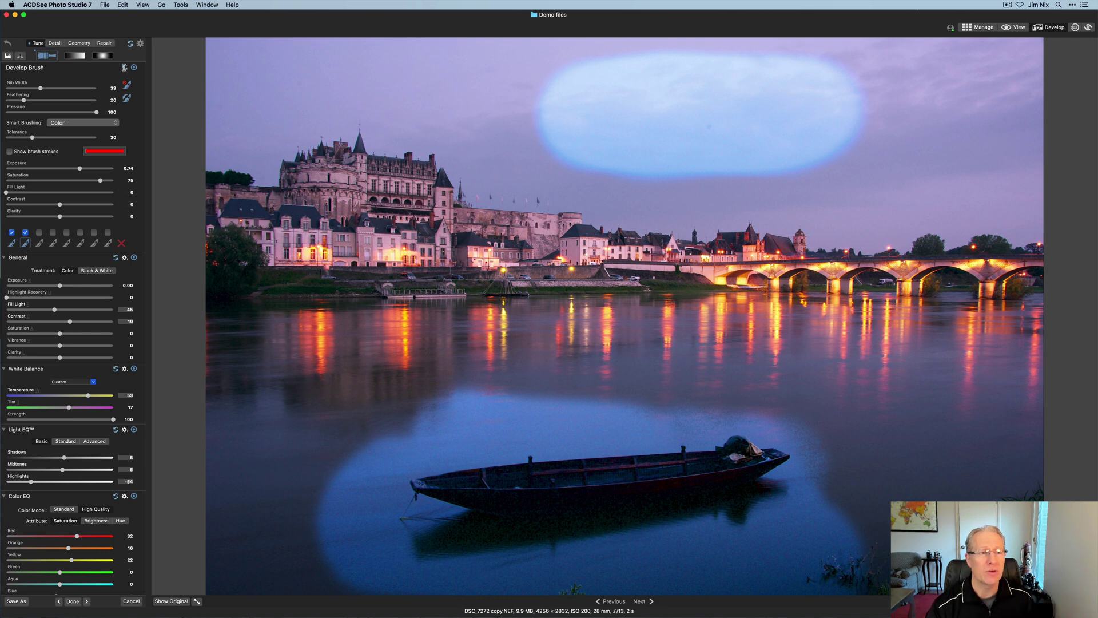
- Reset all Develop Brush adjustments on the boat and sky and leave the brush
left_click(124, 68)
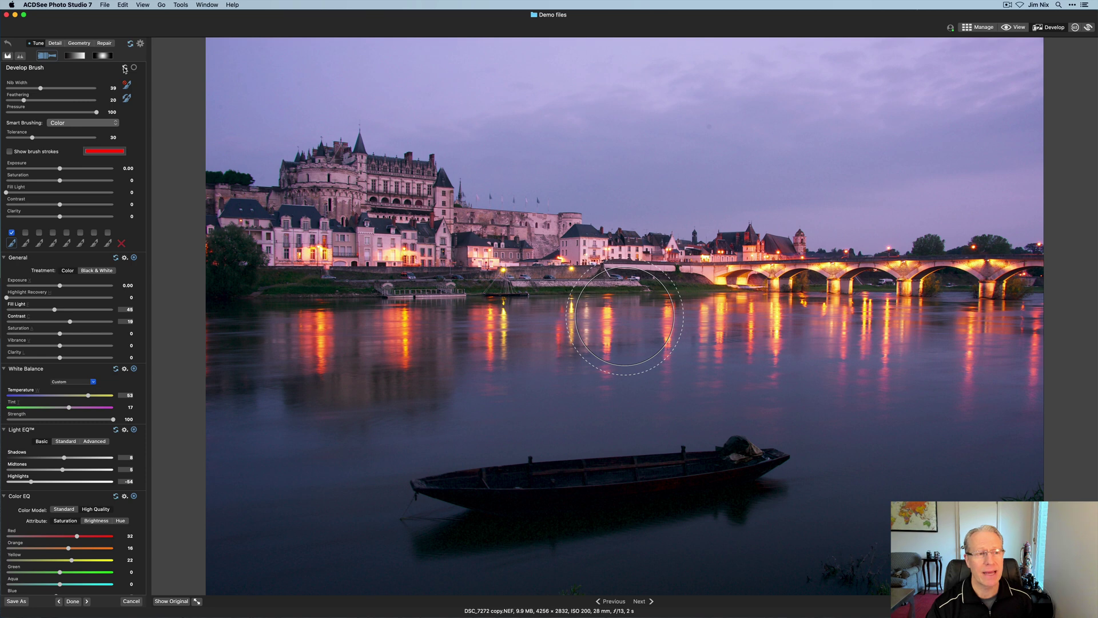
left_click(12, 232)
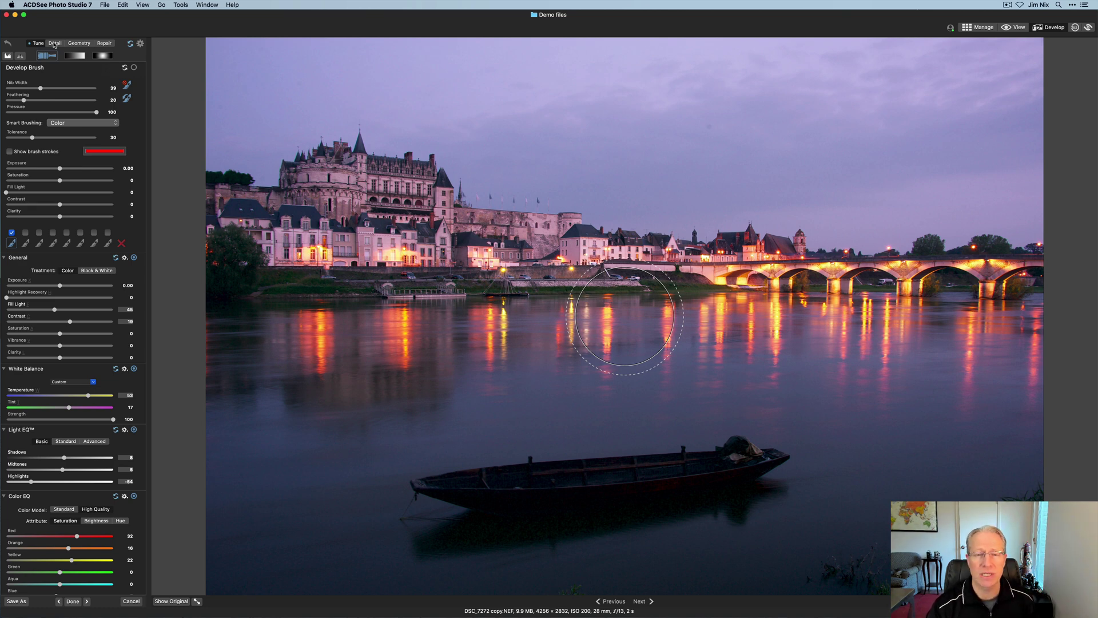
left_click(11, 44)
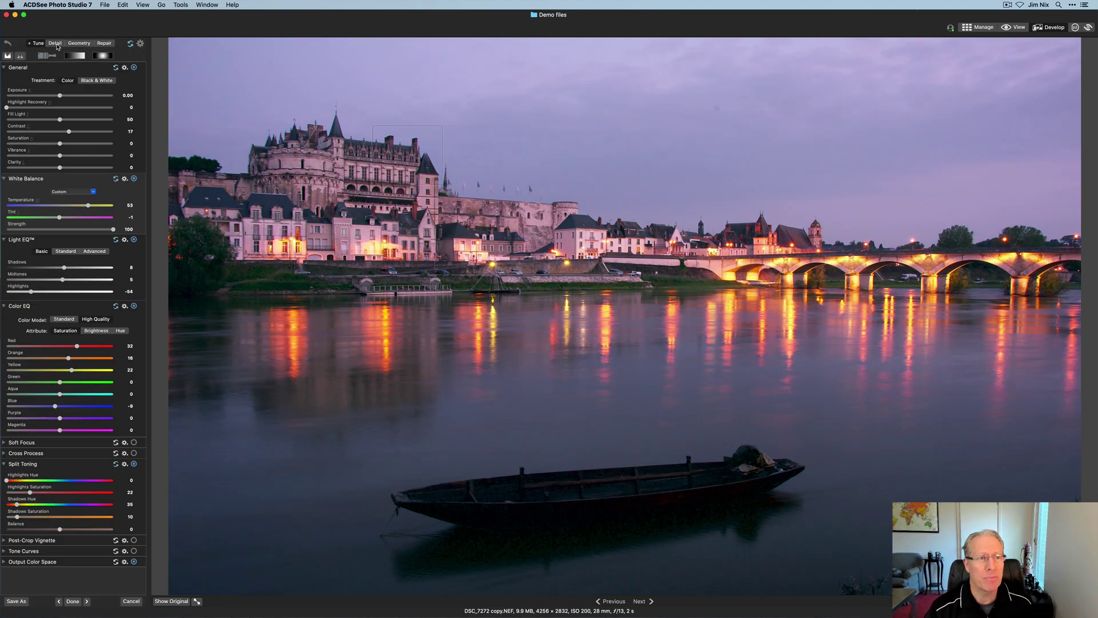
- Set the Sharpening Amount to 46 and the Luminance Noise reduction to 32
left_click(55, 43)
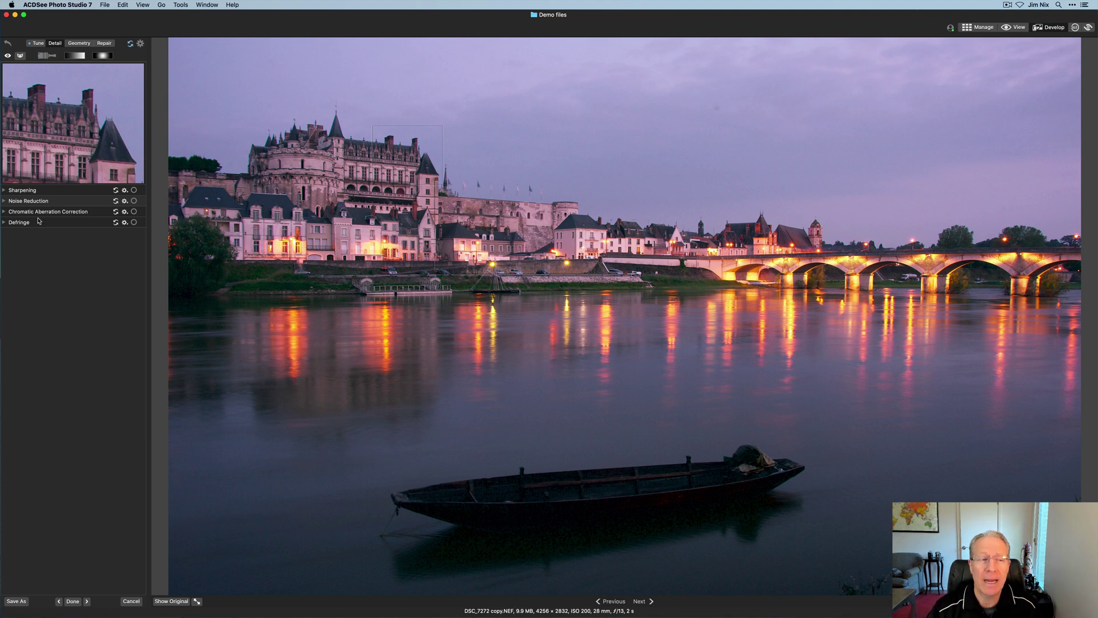
left_click(5, 190)
left_click_drag(6, 206, 56, 207)
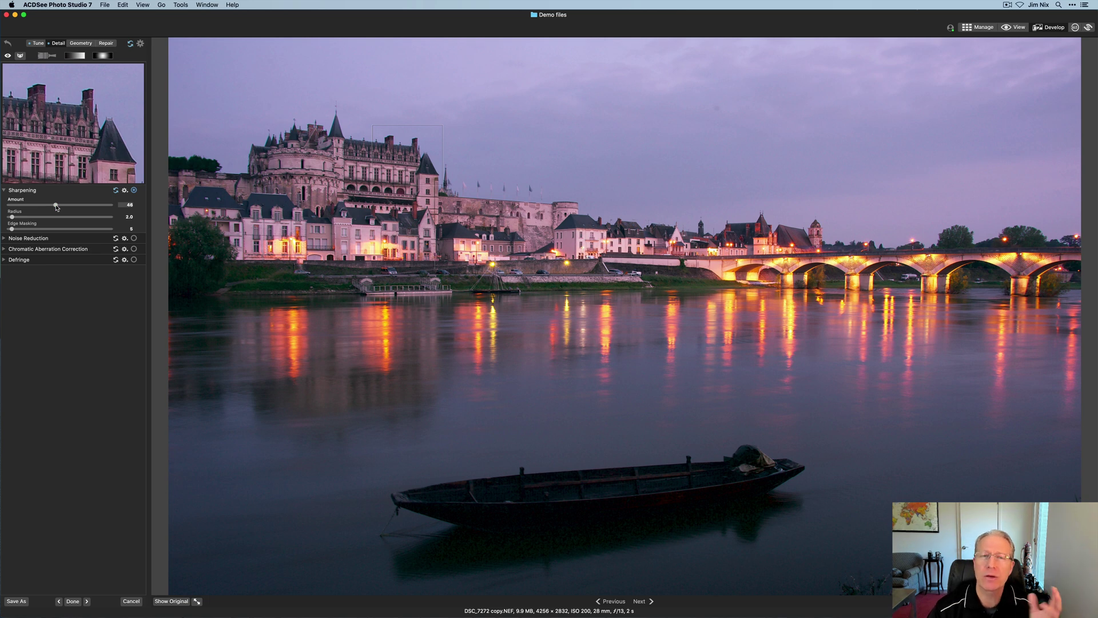
left_click(6, 239)
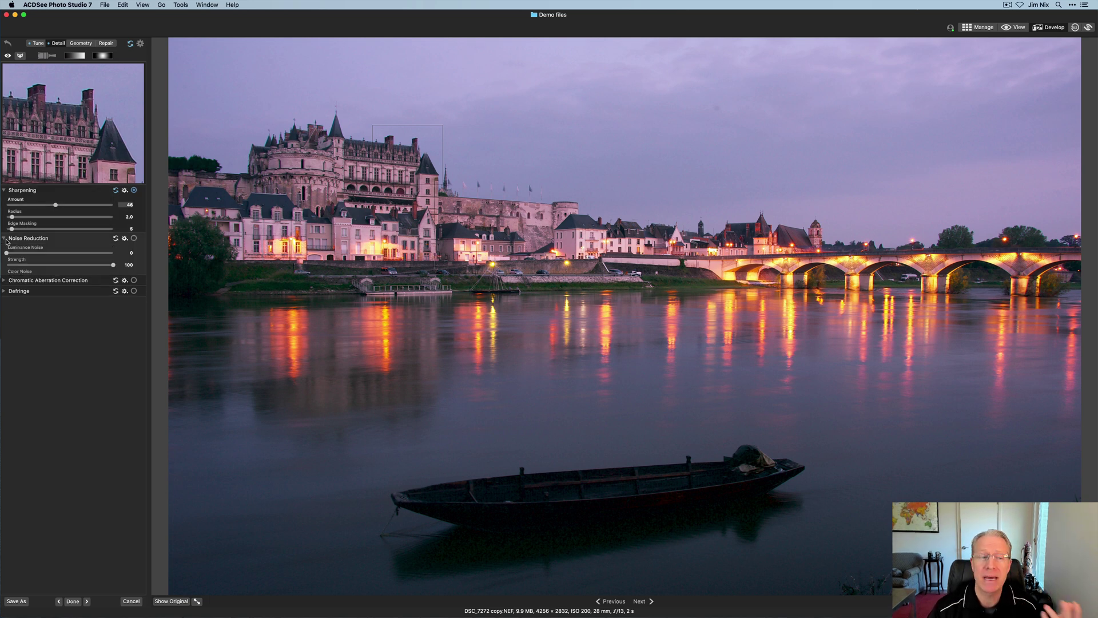
left_click_drag(6, 253, 41, 258)
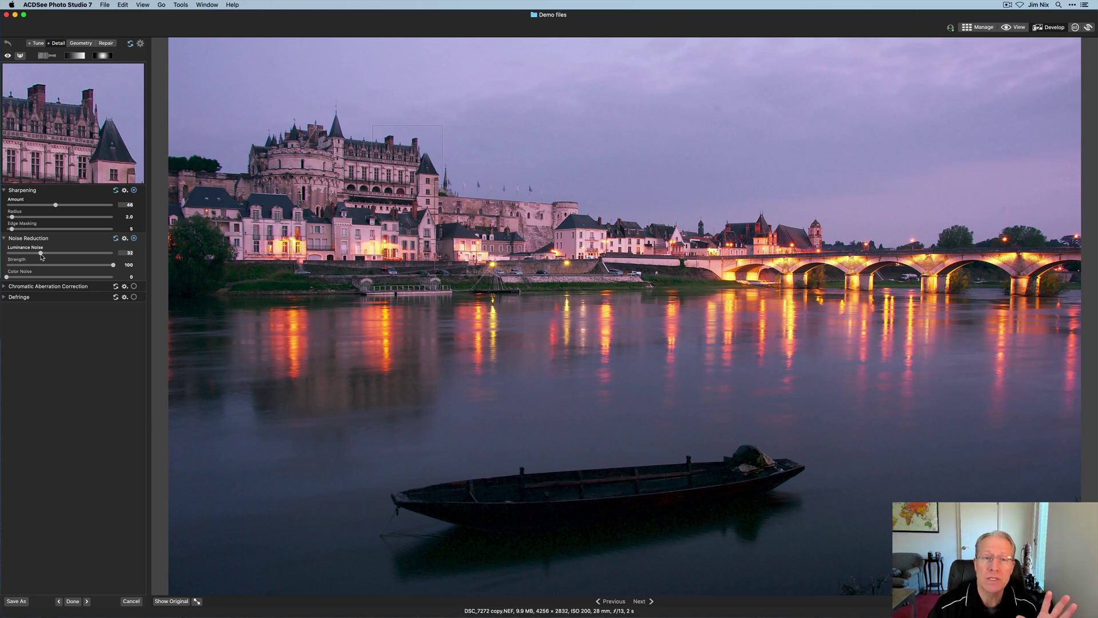
- Heal the small dark spot in the sky above the houses, using the clear sky just beside it as the source
left_click(79, 45)
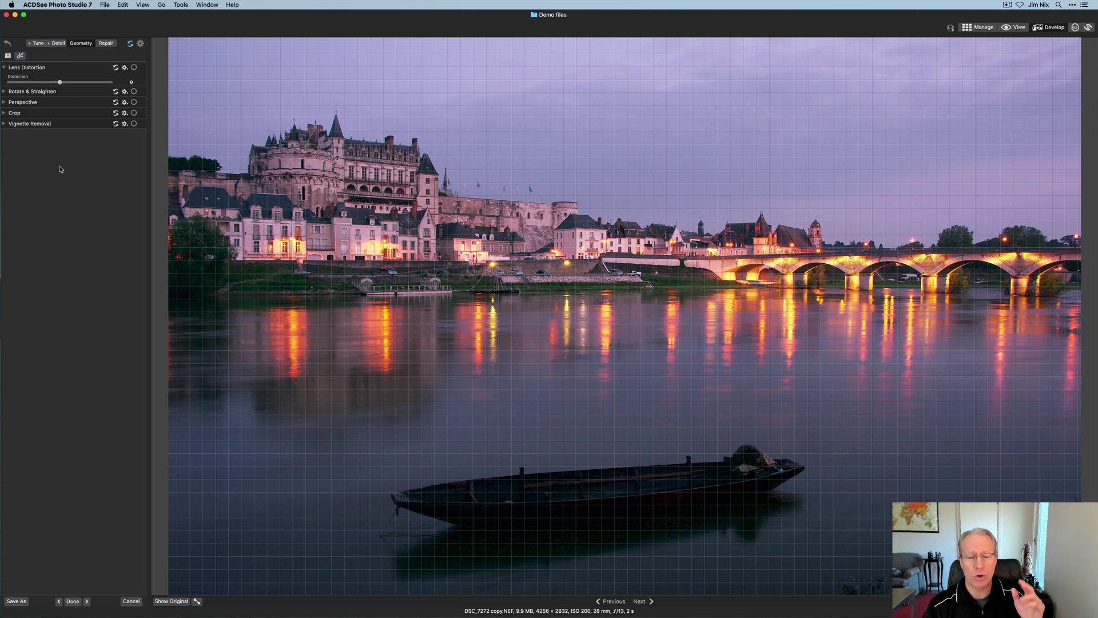
left_click(106, 43)
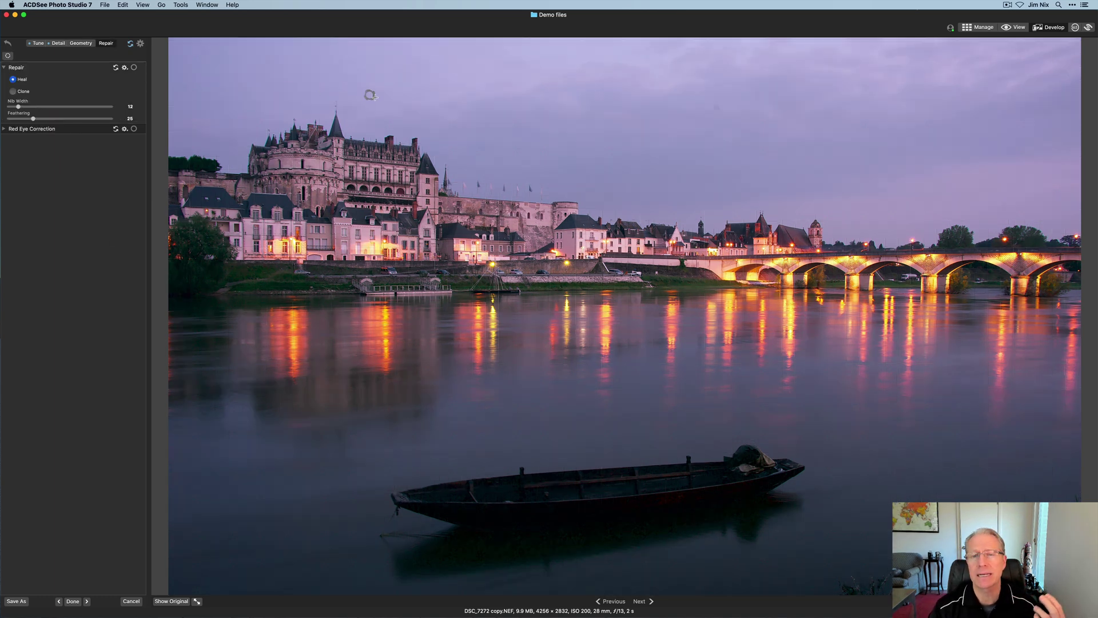
left_click(715, 107)
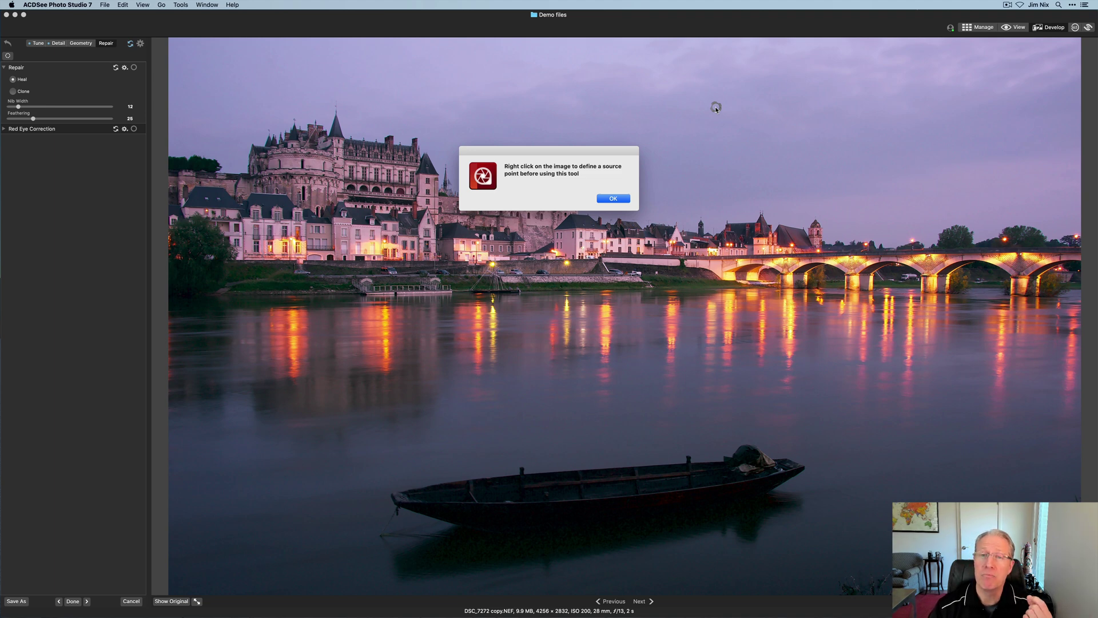
left_click(627, 198)
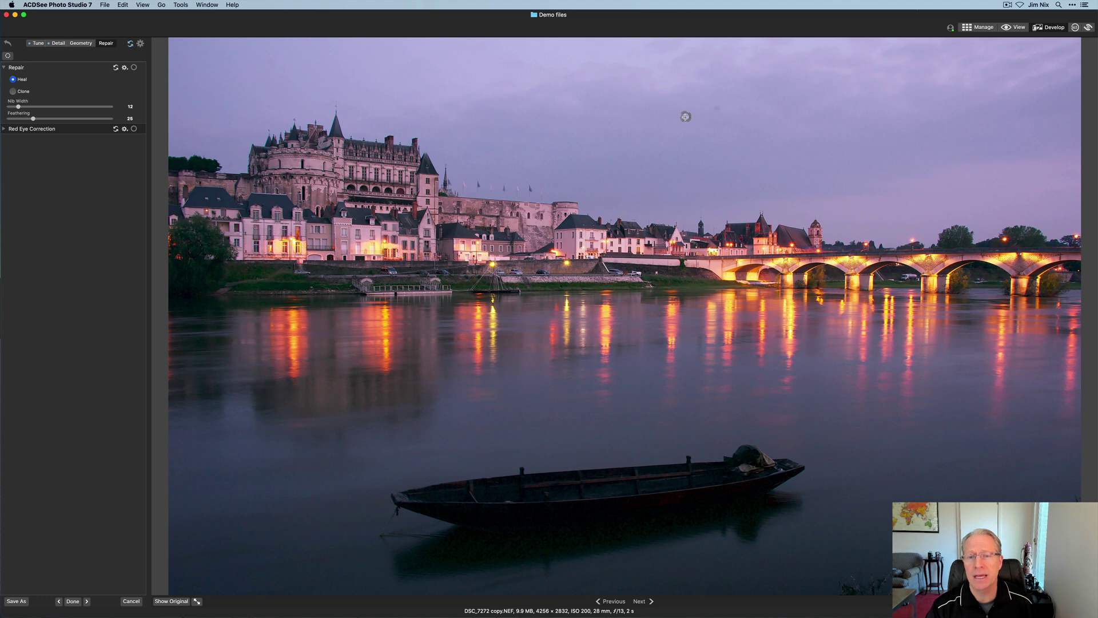
right_click(685, 117)
left_click(716, 106)
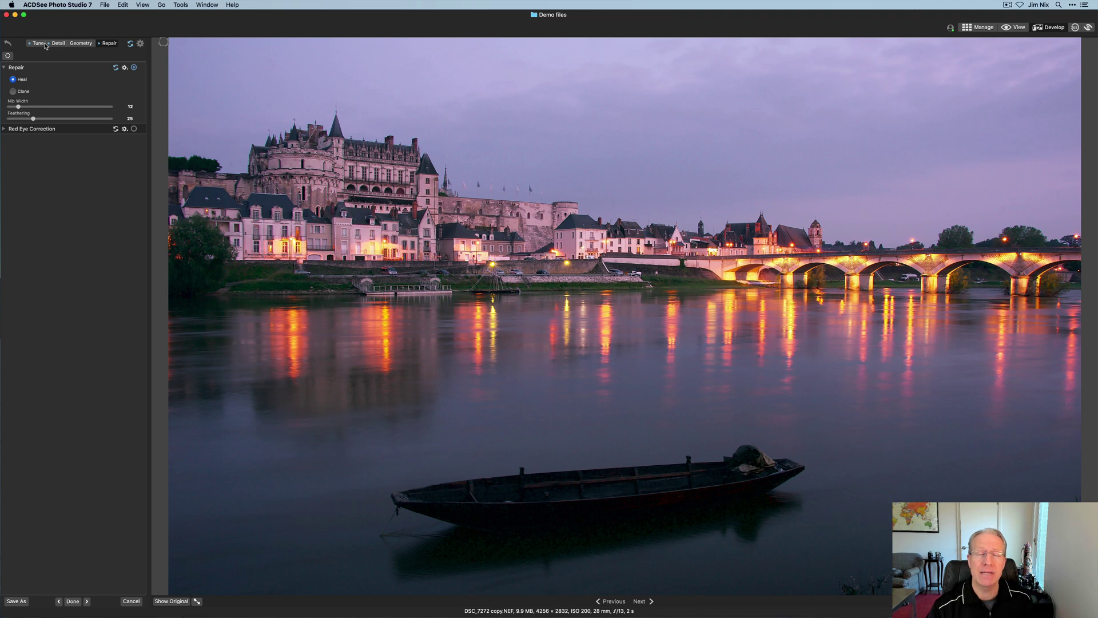
- Compare the finished photo with the original, then return to Manage mode and save the changes to the image
left_click(165, 601)
left_click(166, 601)
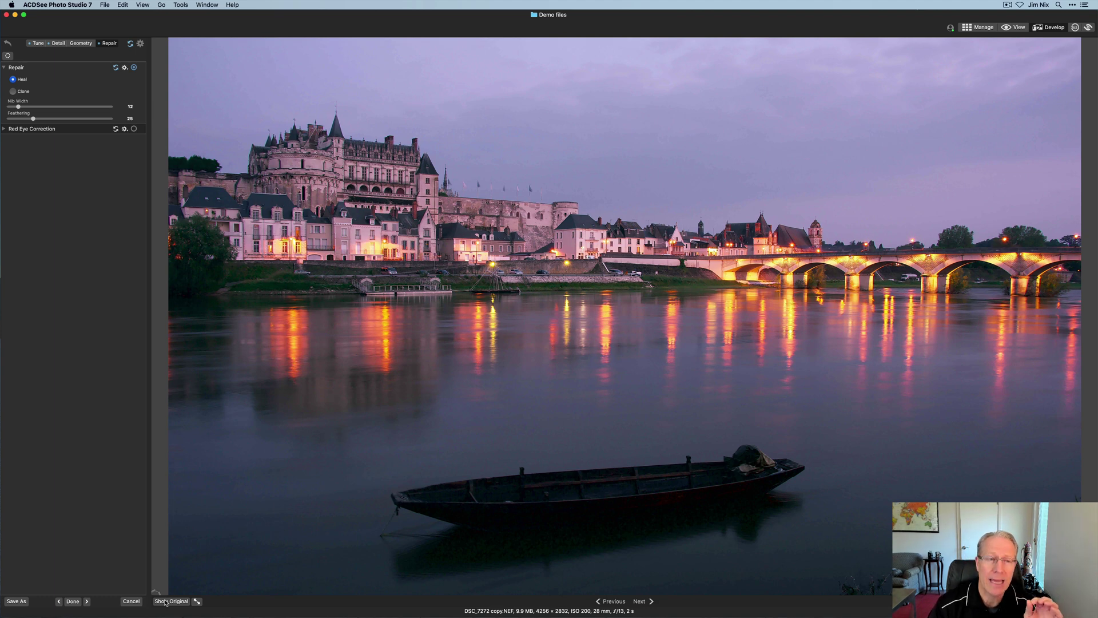
left_click(983, 28)
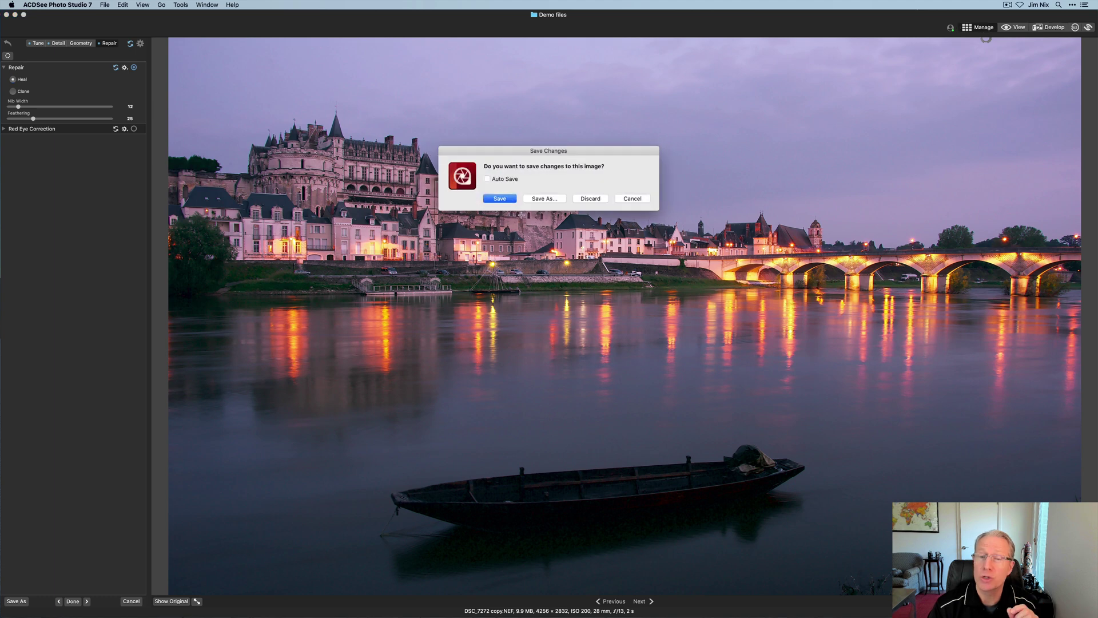
left_click(506, 199)
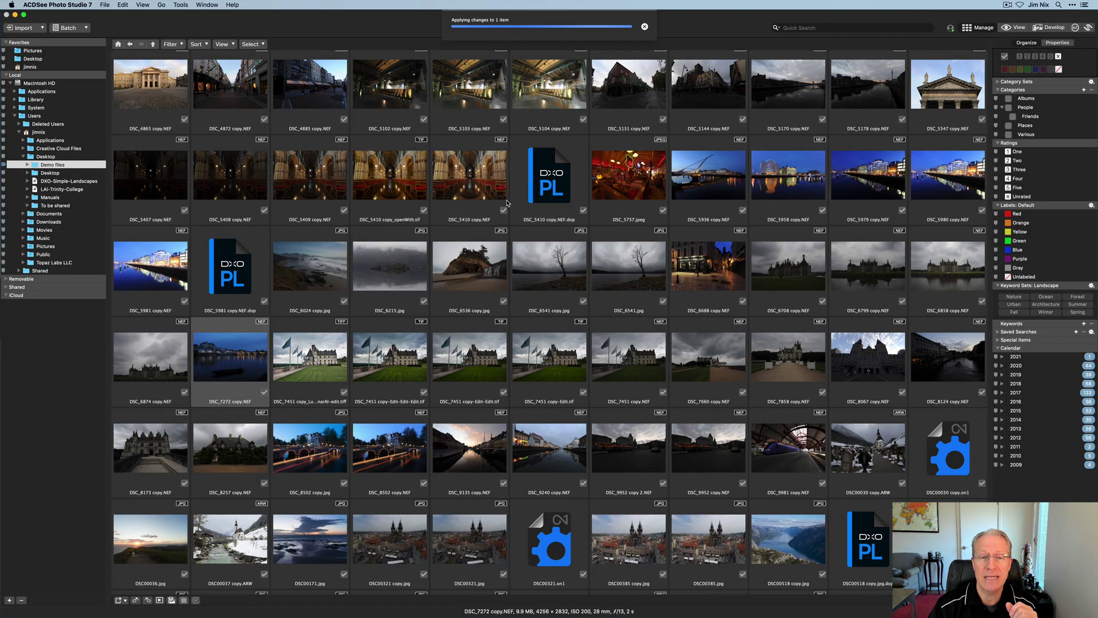